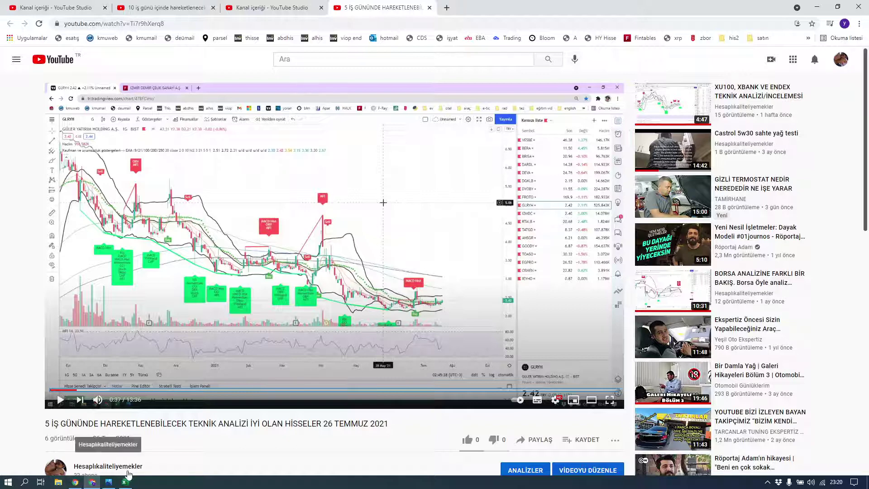
- Switch to the Kitap1 workbook in Excel and examine the 24.Tem–31.Tem table's date, MAX GETİRİ and KAZANÇ columns
mouse_move(127, 483)
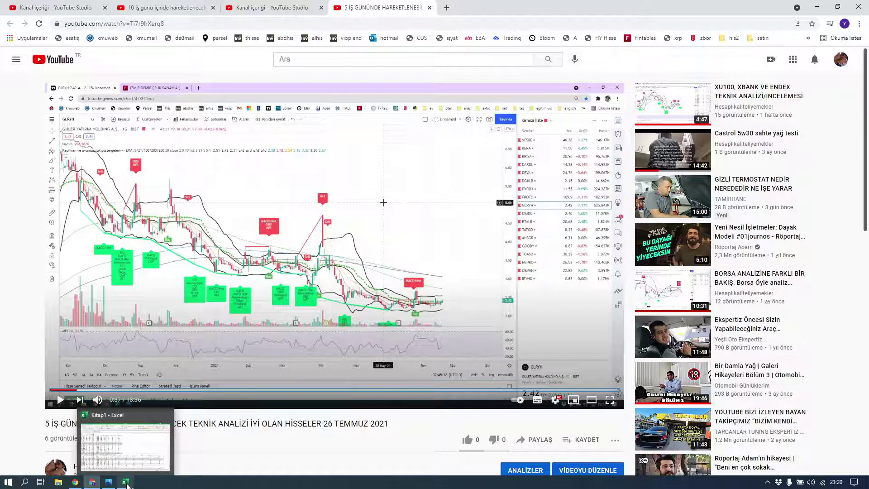
click(127, 483)
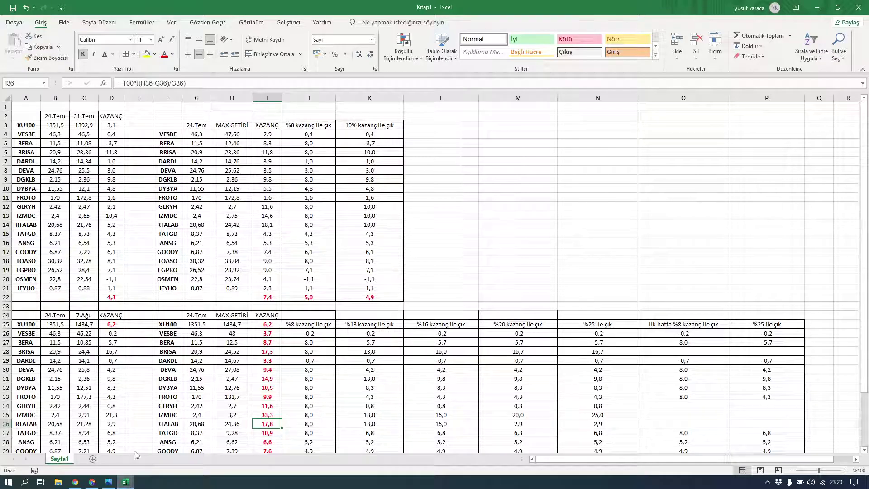
click(54, 117)
click(80, 117)
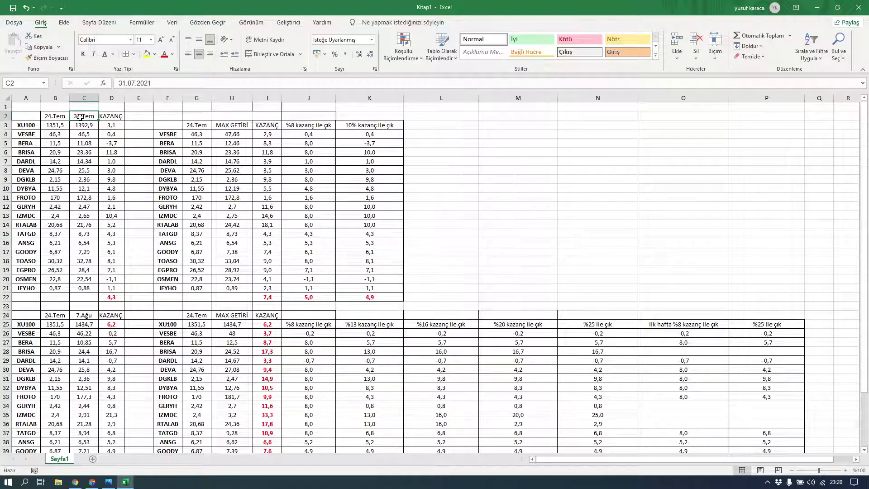
click(111, 117)
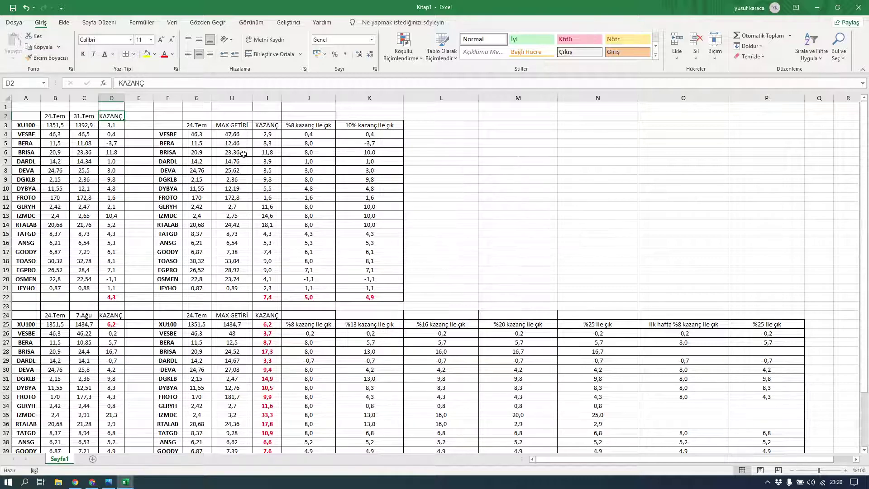
click(230, 135)
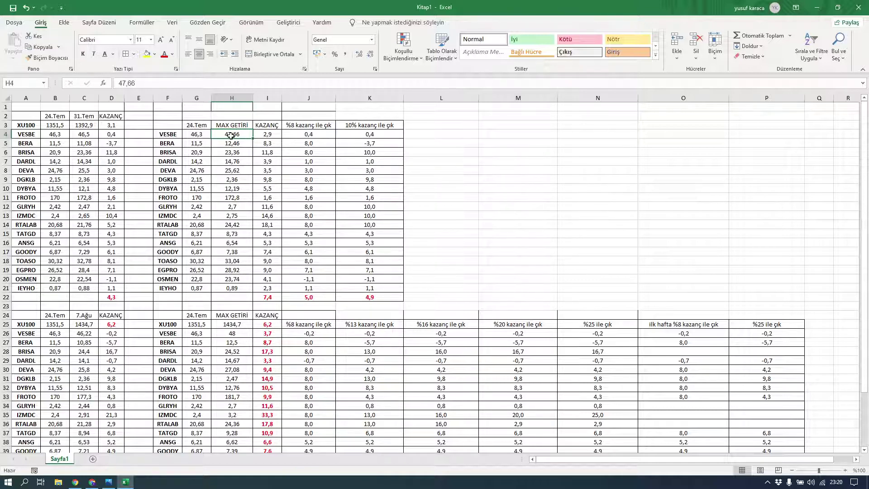
click(258, 125)
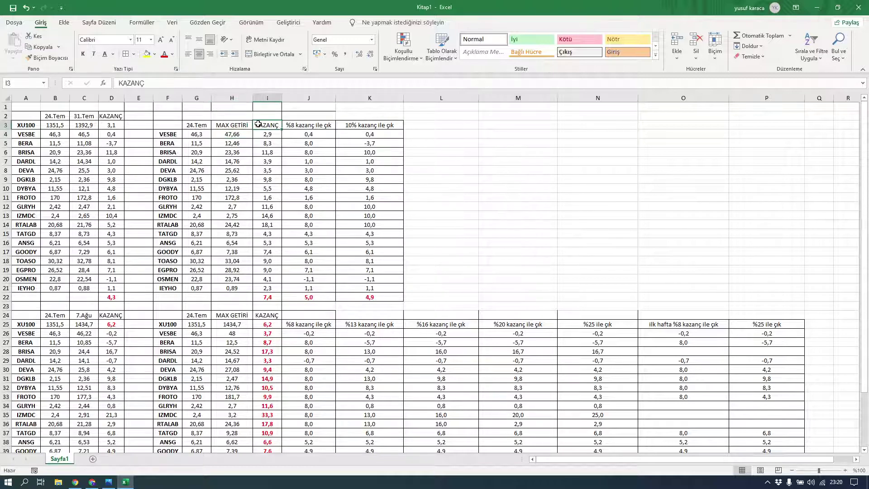
click(262, 134)
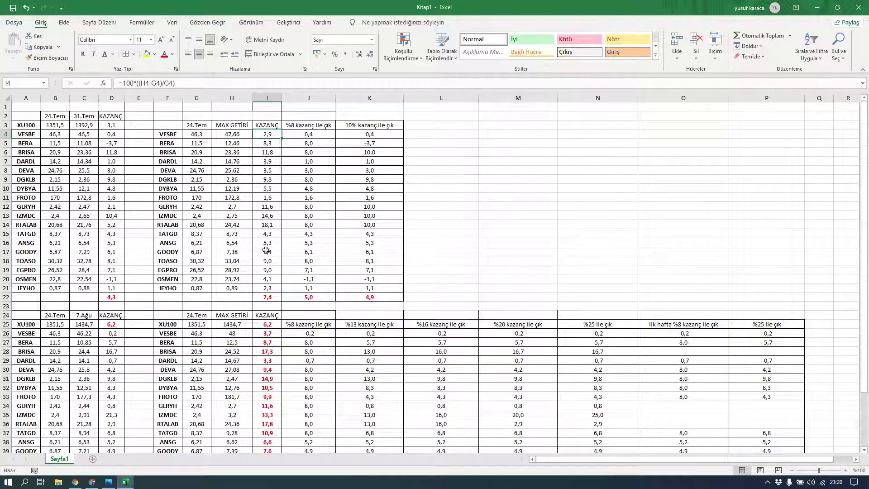
- Compare XU100's gain with the stocks' average KAZANÇ and average maximum gain in the 24.Tem–31.Tem table
click(110, 127)
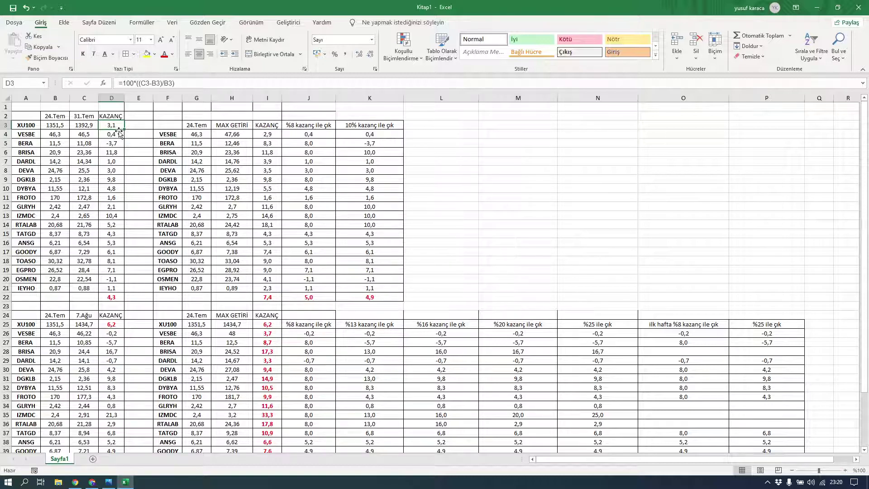
click(122, 299)
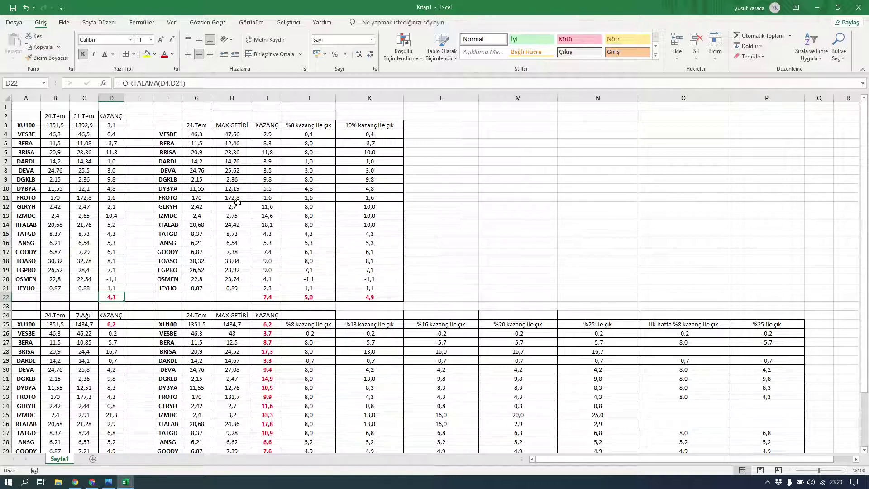
click(271, 298)
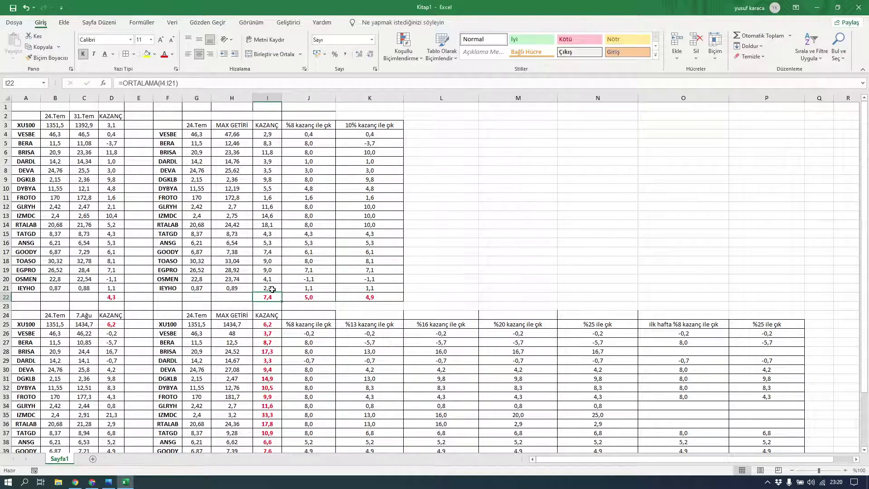
click(117, 298)
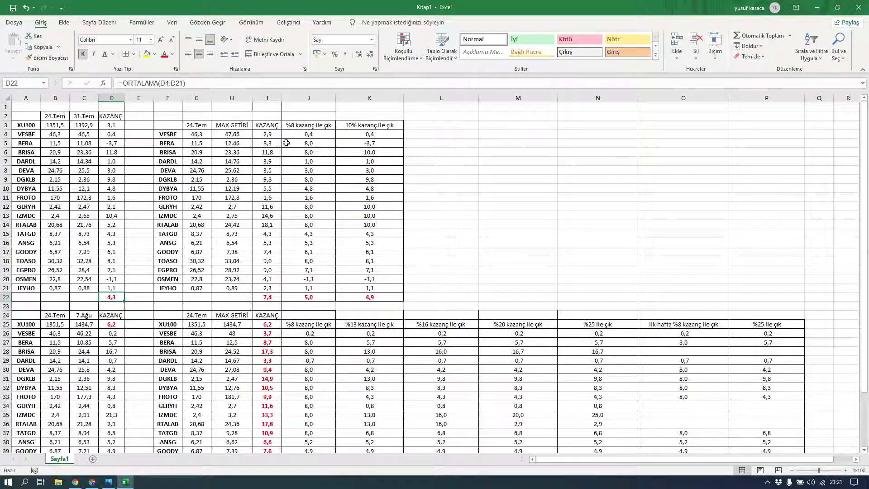
- Examine the 8% and 10% profit-exit columns of the upper table, including their averages in row 22
click(307, 125)
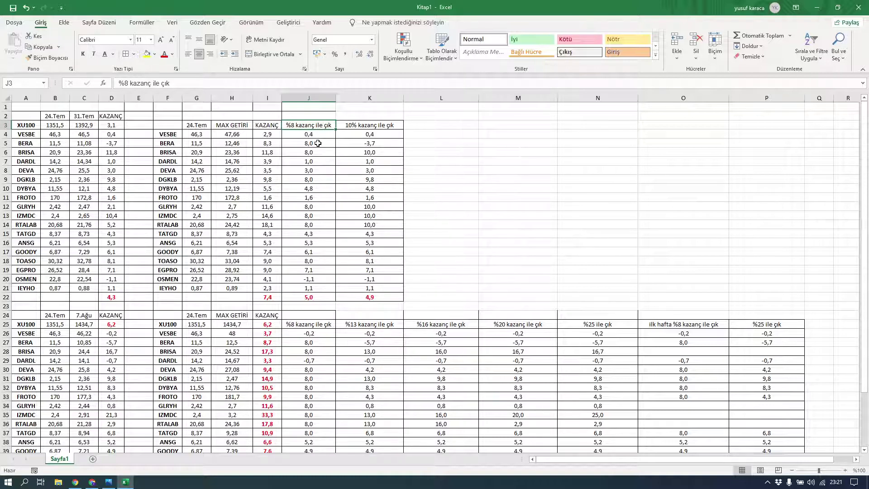
click(318, 143)
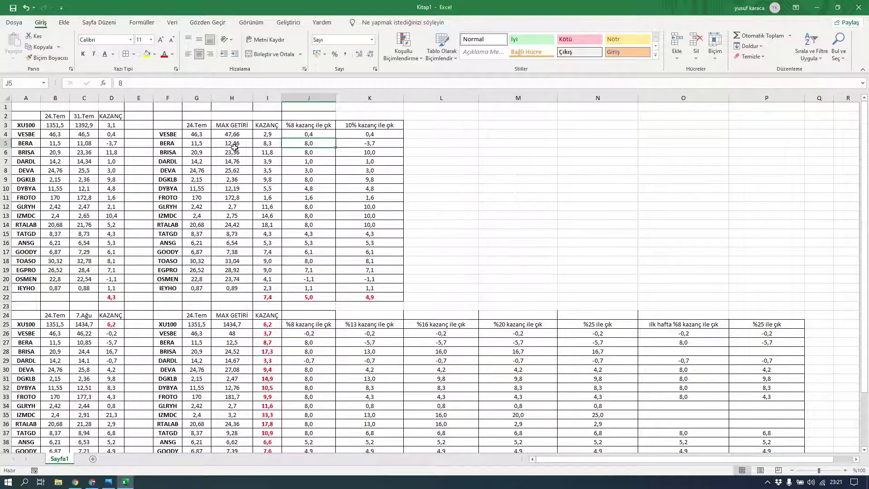
click(318, 136)
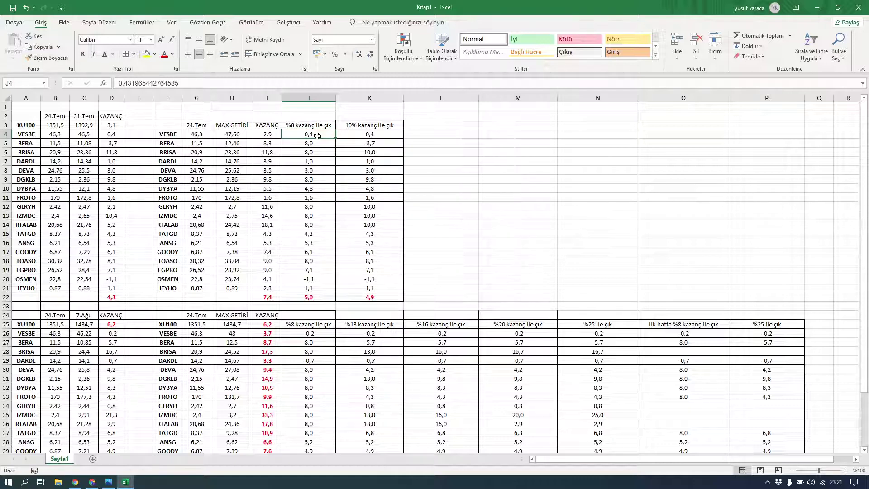
click(306, 298)
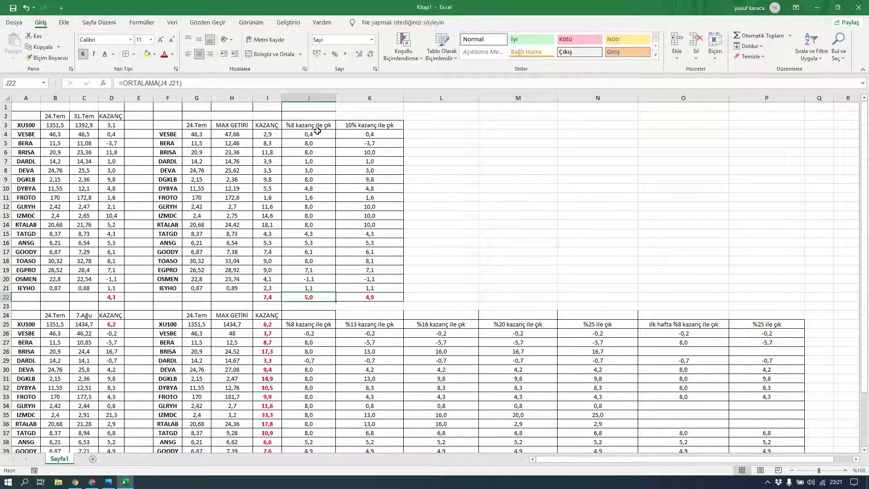
click(362, 125)
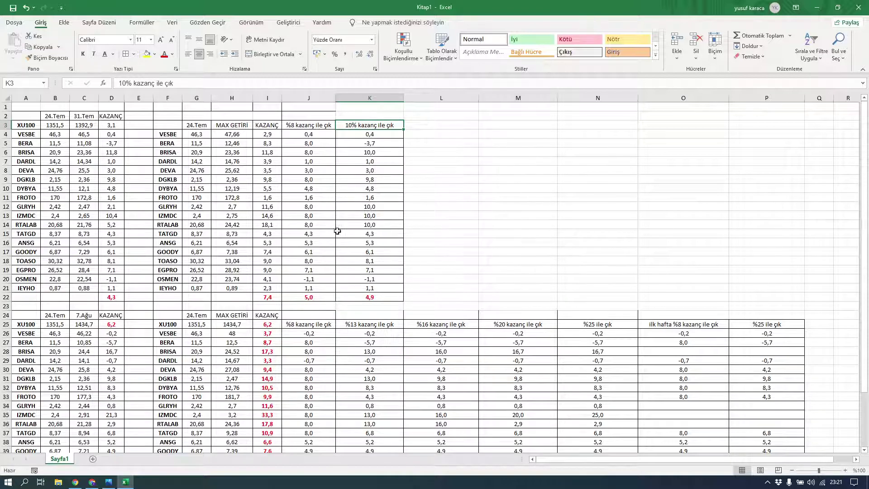
click(369, 297)
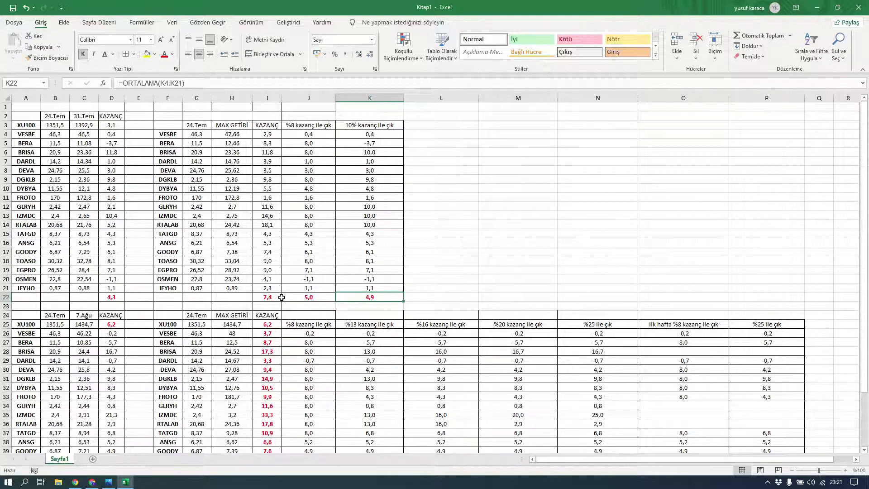
click(313, 300)
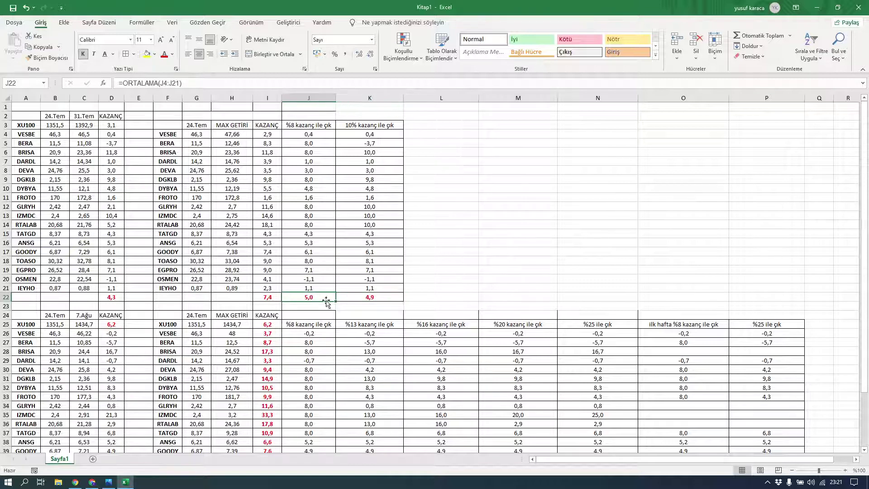
click(356, 300)
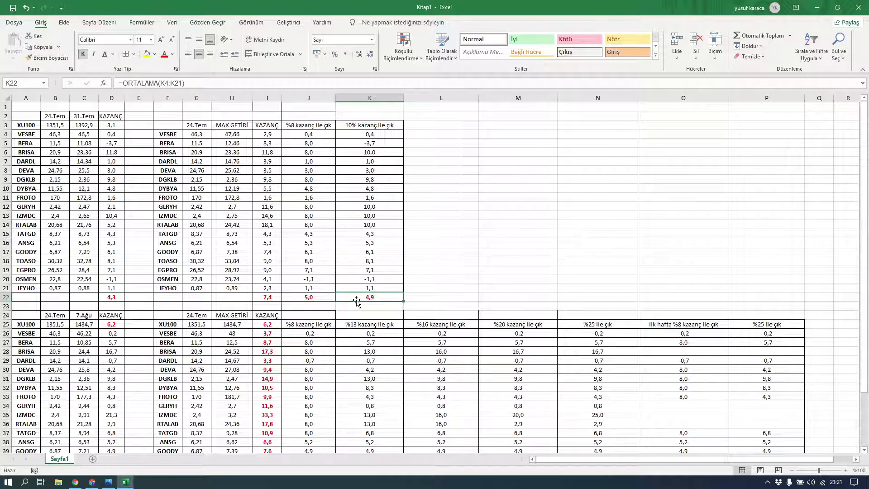
- Compare the 8% and 10% exit averages with the holding average in D22 and XU100's gain in D3
click(298, 126)
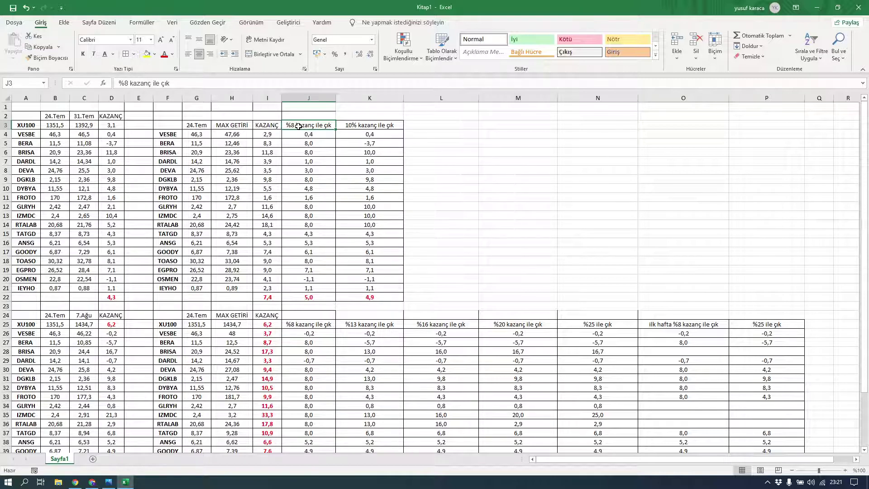
click(113, 299)
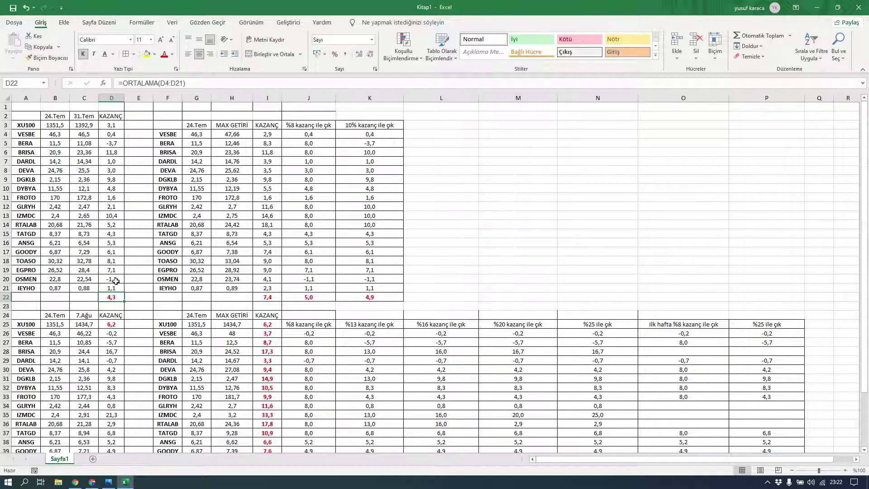
click(111, 128)
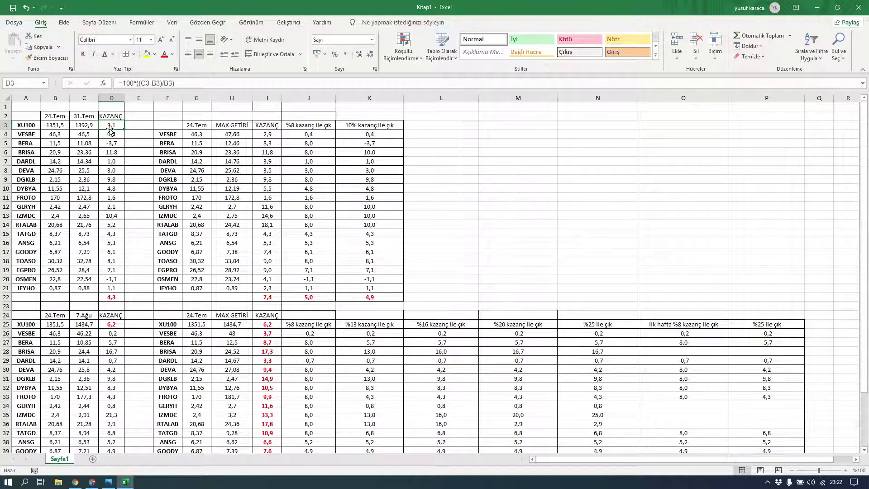
click(317, 297)
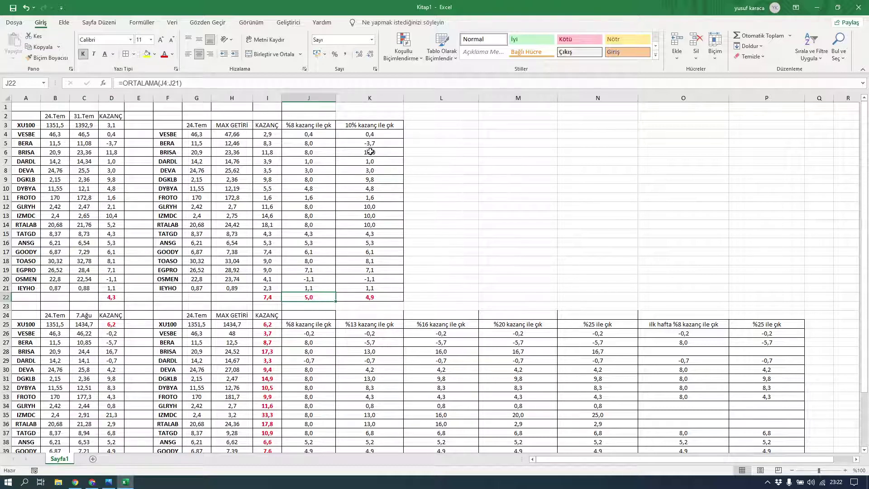
click(368, 299)
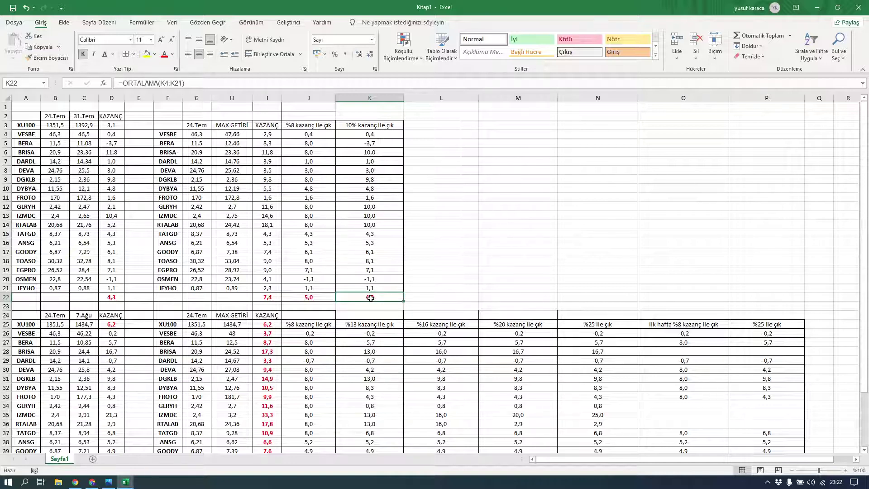
click(313, 297)
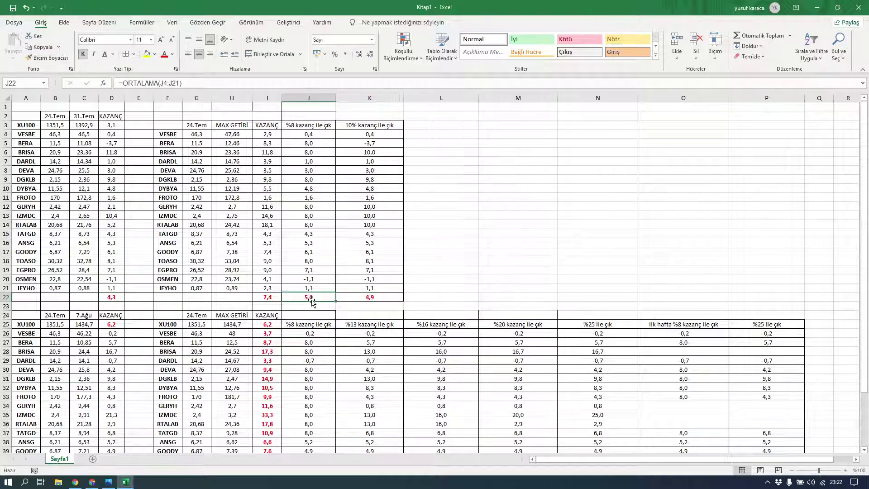
click(318, 125)
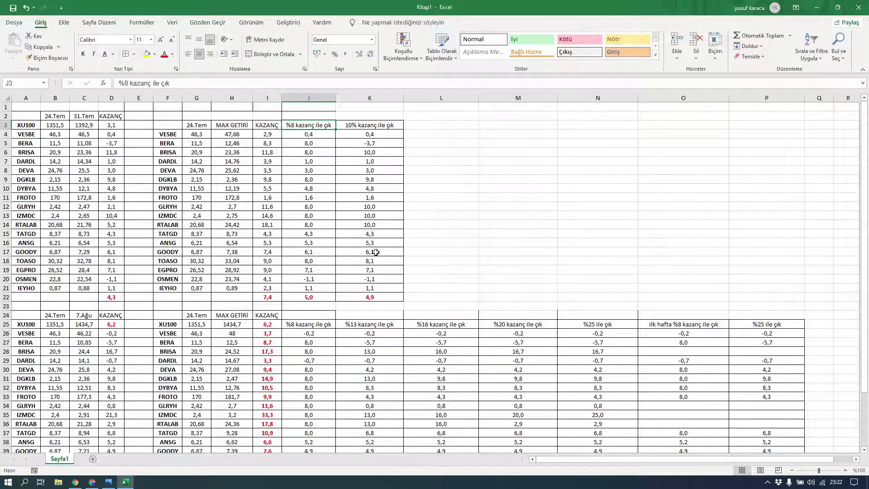
- Compare XU100's gain with the stocks' average gain in the 24.Tem–7.Ağu table, checking against the first week's figures
scroll(188, 185, down, 2)
scroll(132, 235, up, 3)
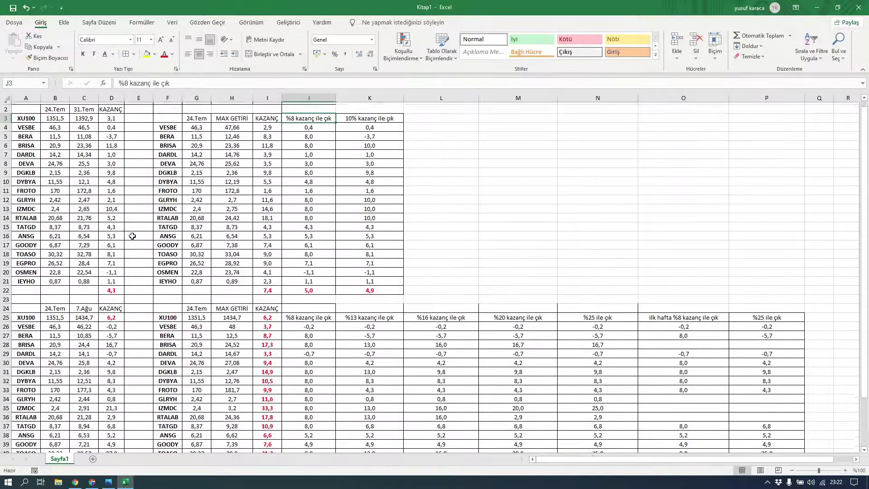
click(104, 124)
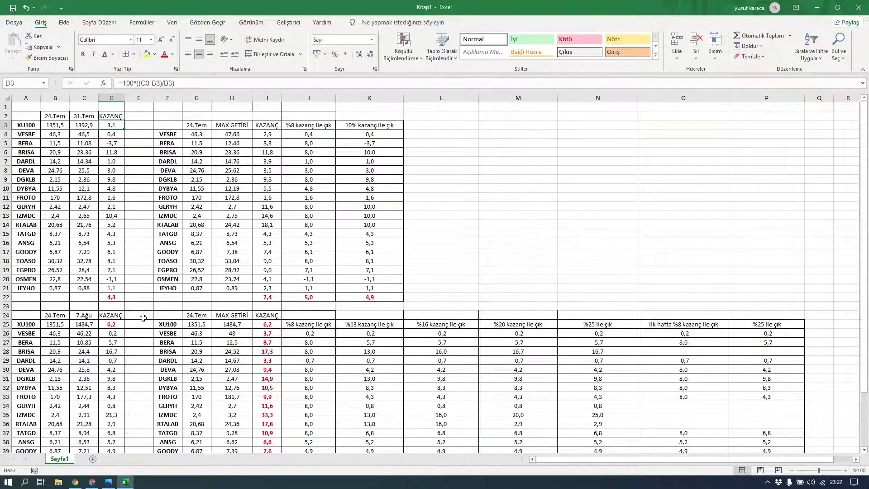
click(114, 324)
scroll(234, 314, down, 3)
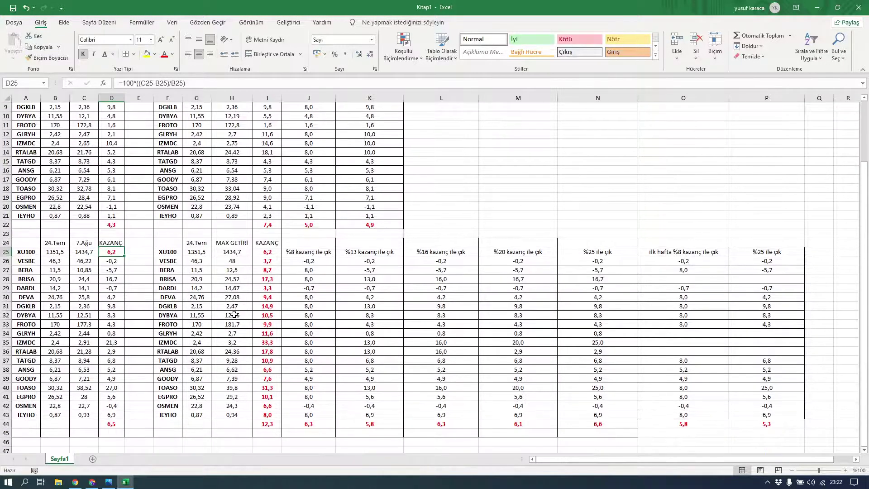
click(110, 425)
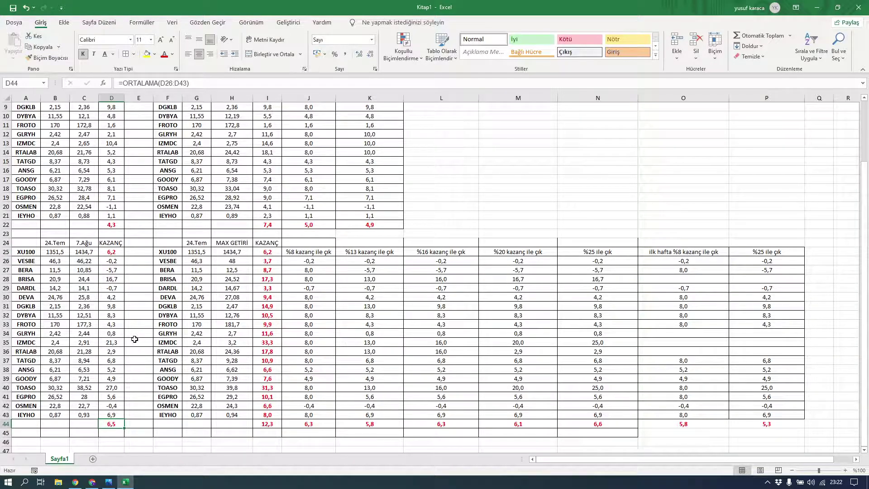
click(112, 224)
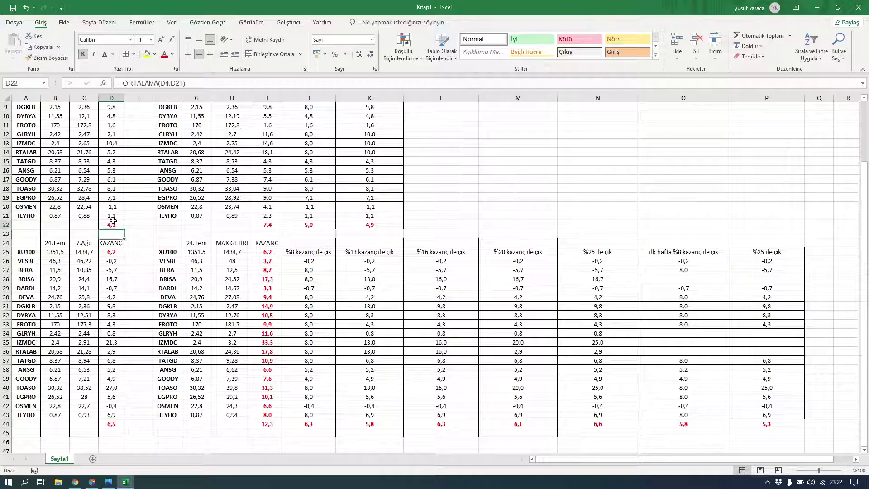
click(111, 425)
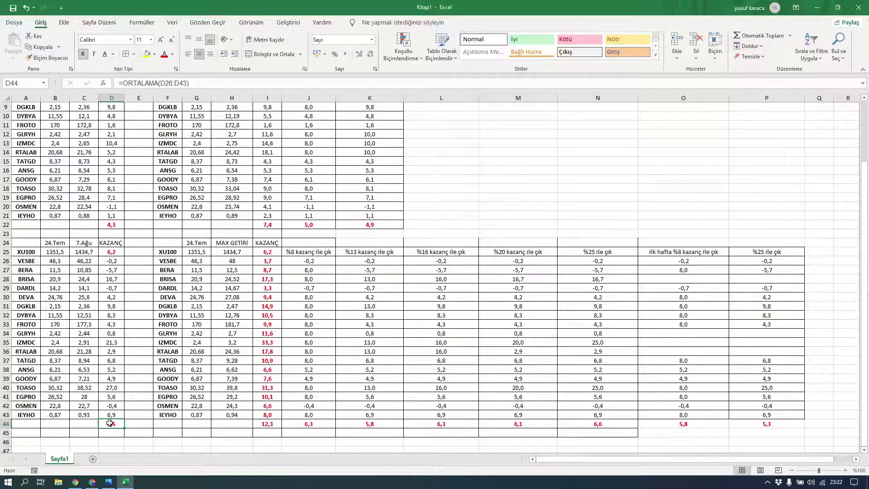
click(115, 253)
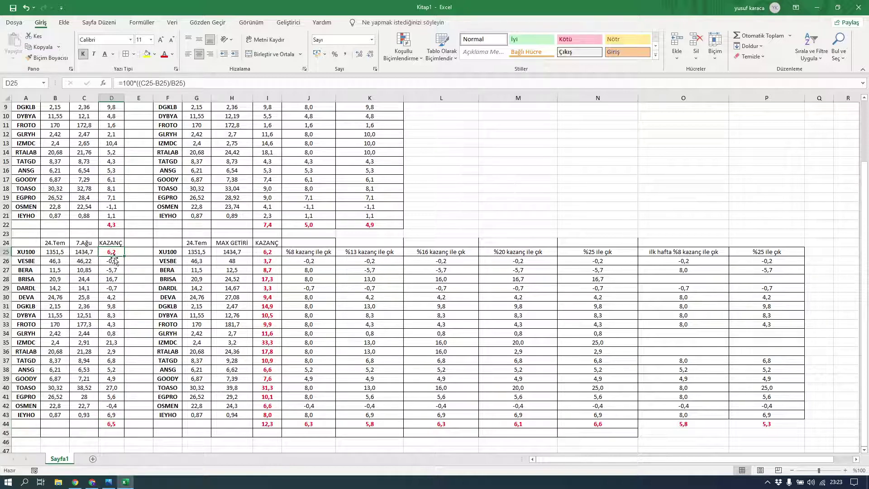
click(109, 425)
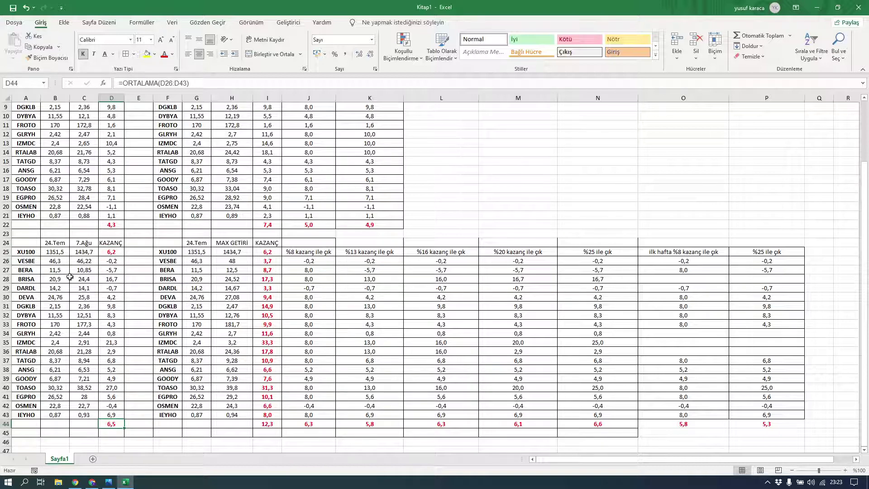
- Examine the MAX GETİRİ prices and maximum gains in the 24.Tem–7.Ağu table, comparing their average in I44 with the holding average in D44
click(230, 254)
click(231, 278)
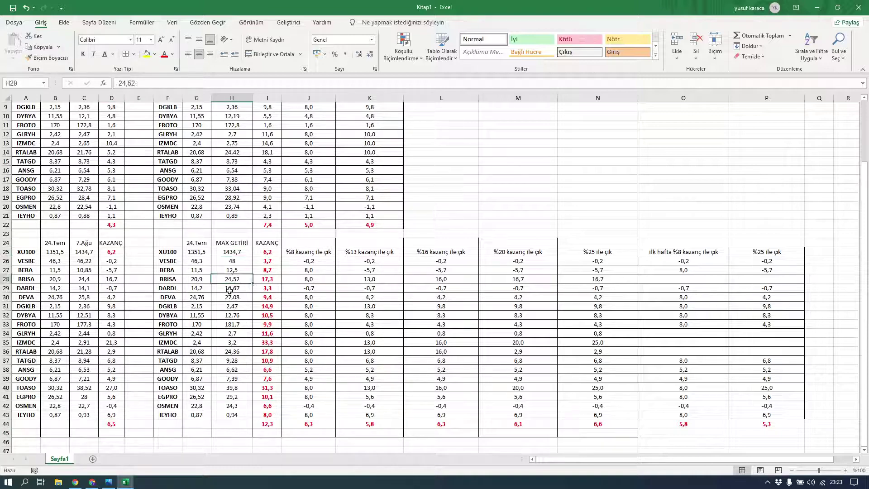
double_click(228, 324)
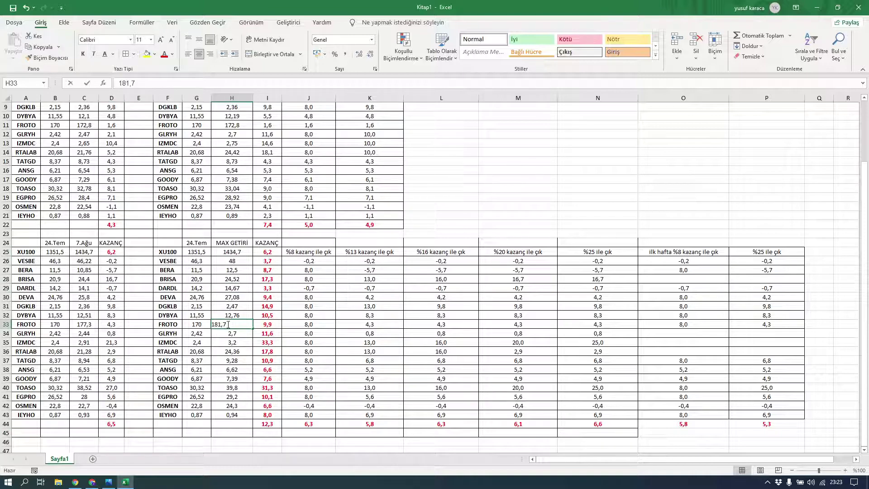
click(230, 298)
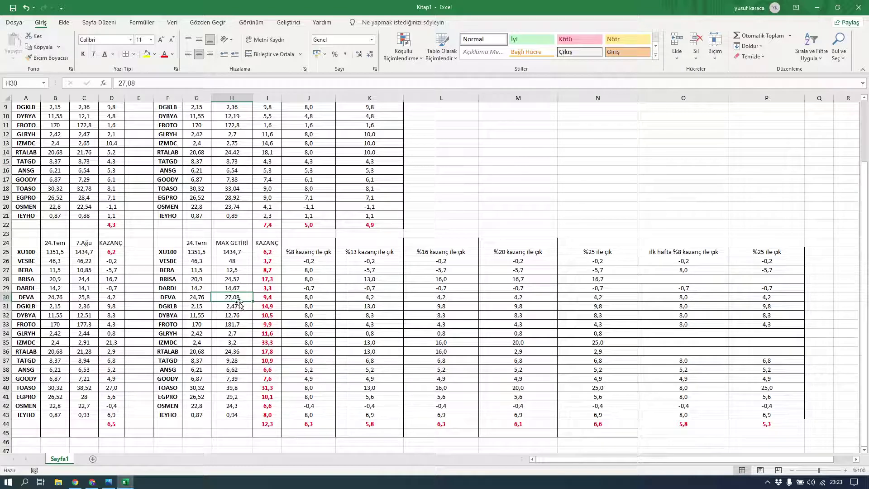
click(263, 299)
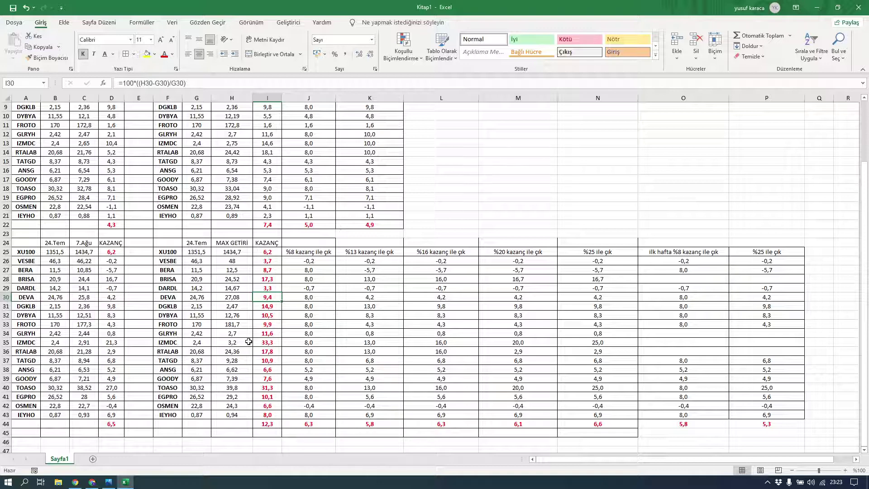
click(267, 425)
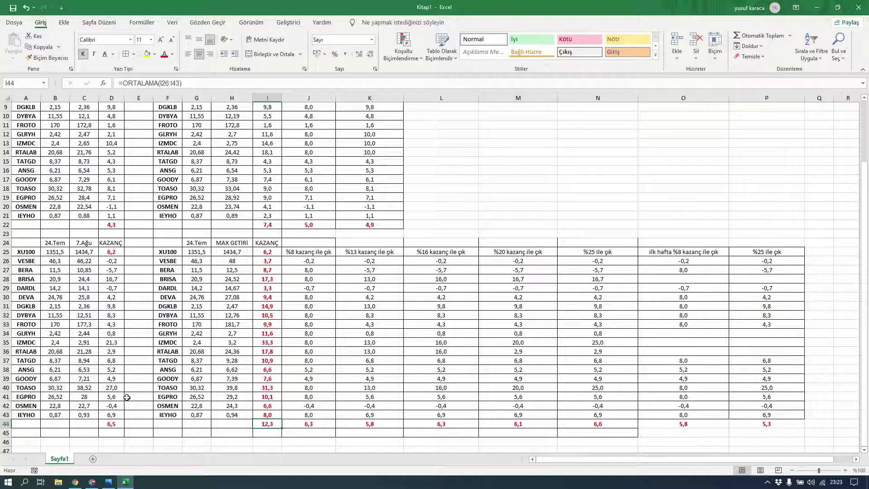
click(111, 423)
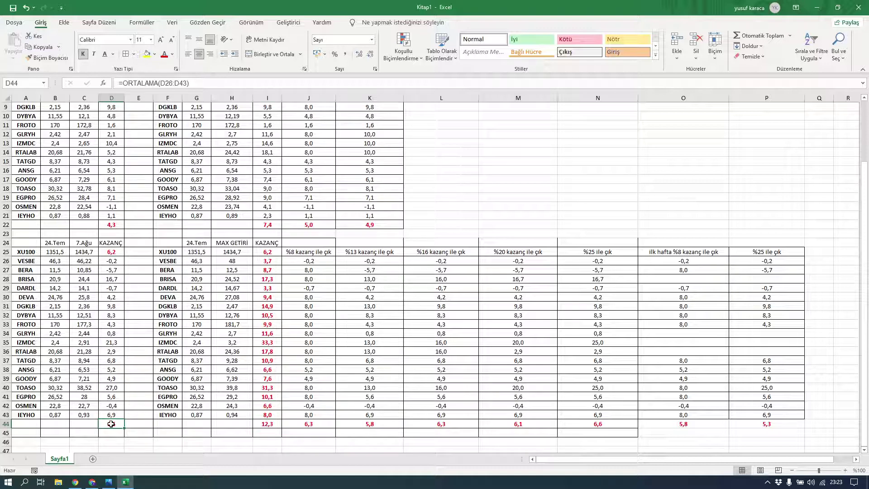
click(270, 425)
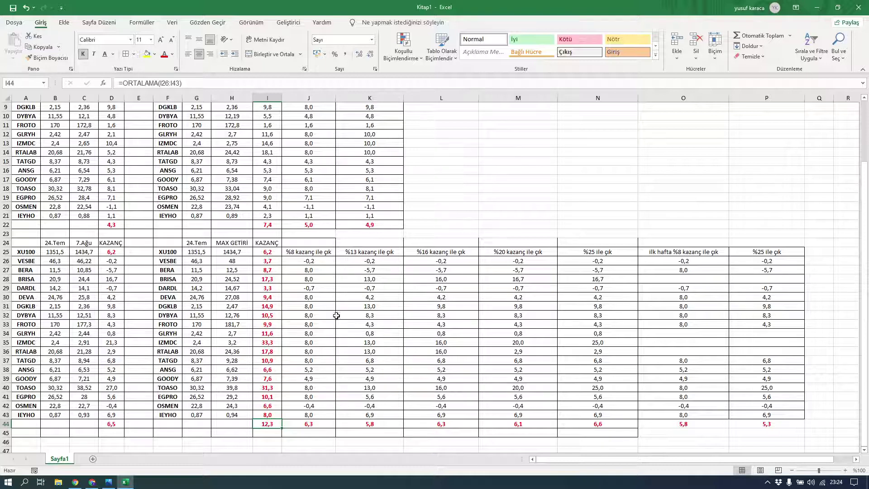
- Compare the row 44 averages of the 8%, 13%, 16%, 20% and 25% profit-exit columns with the holding average in D44
click(295, 250)
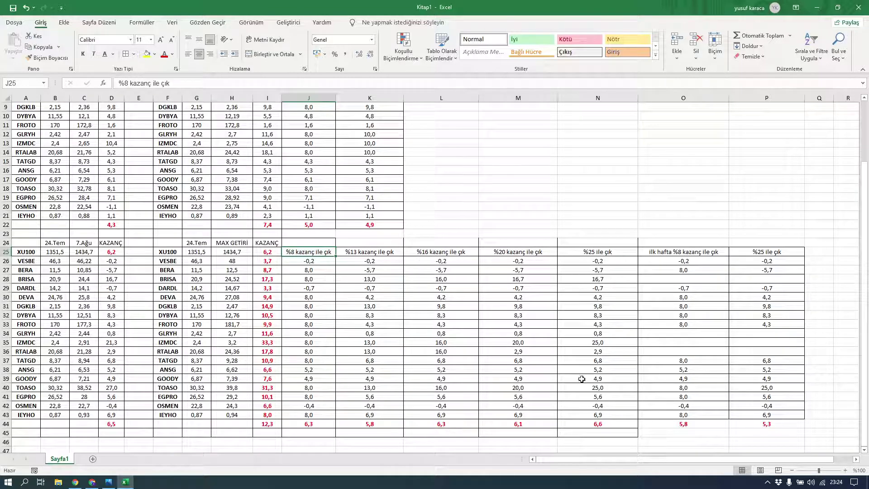
click(307, 424)
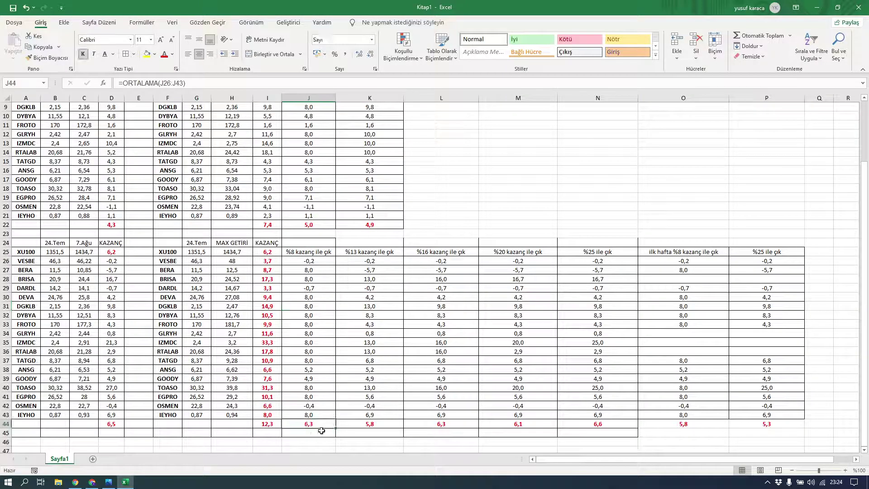
click(359, 422)
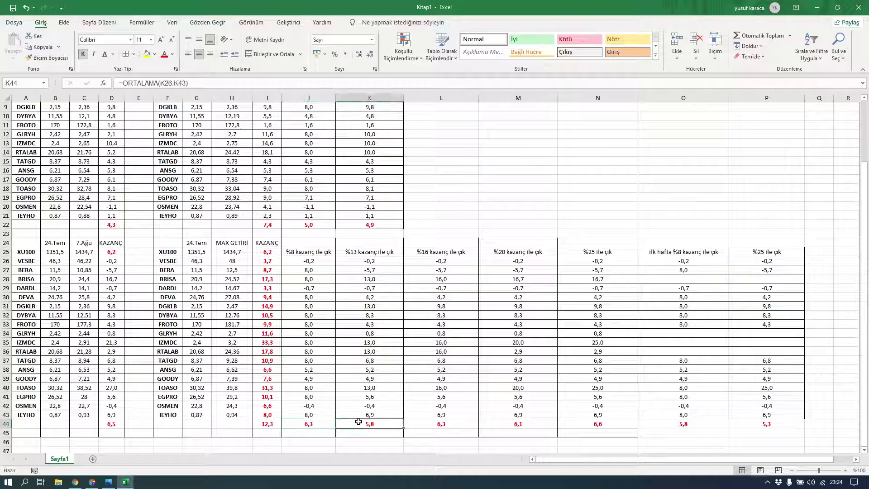
click(433, 424)
click(510, 430)
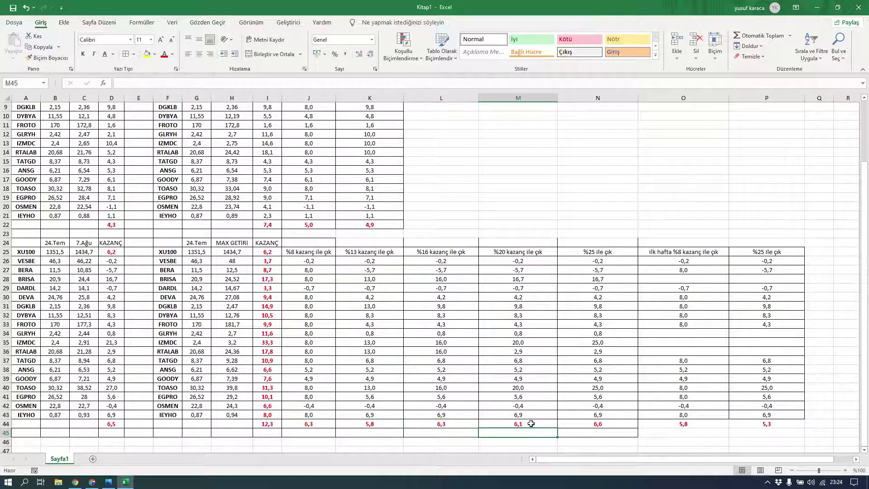
click(586, 426)
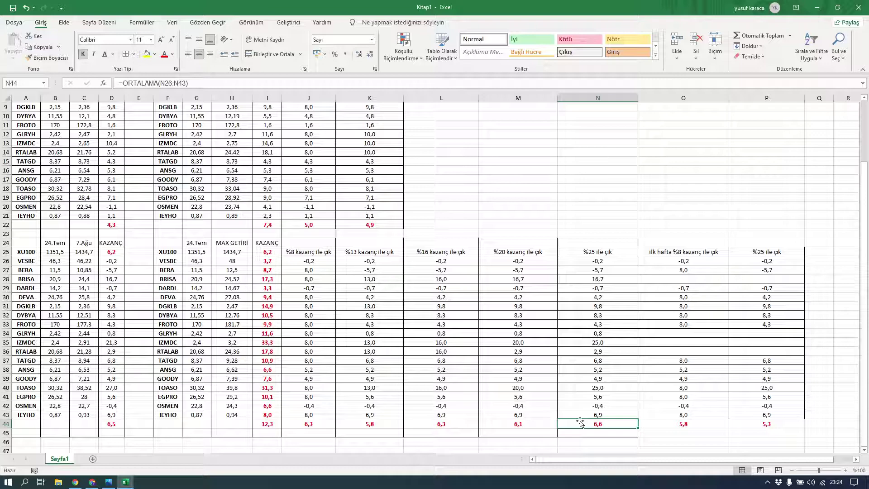
click(110, 427)
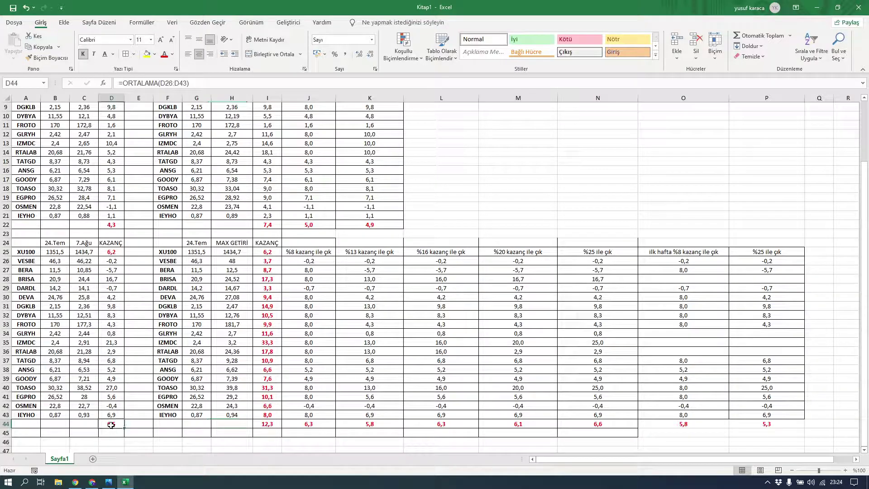
click(575, 426)
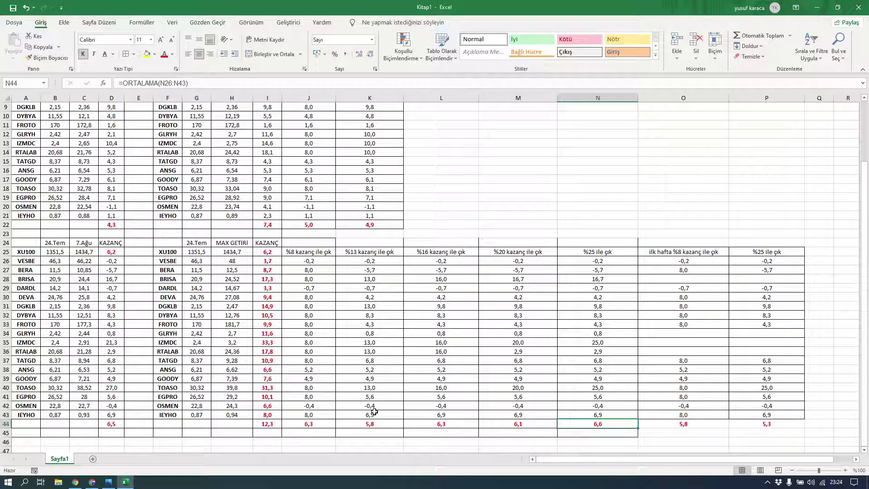
- Compare the first week's 8% exit average in J22 with its holding average in D22
scroll(374, 412, up, 3)
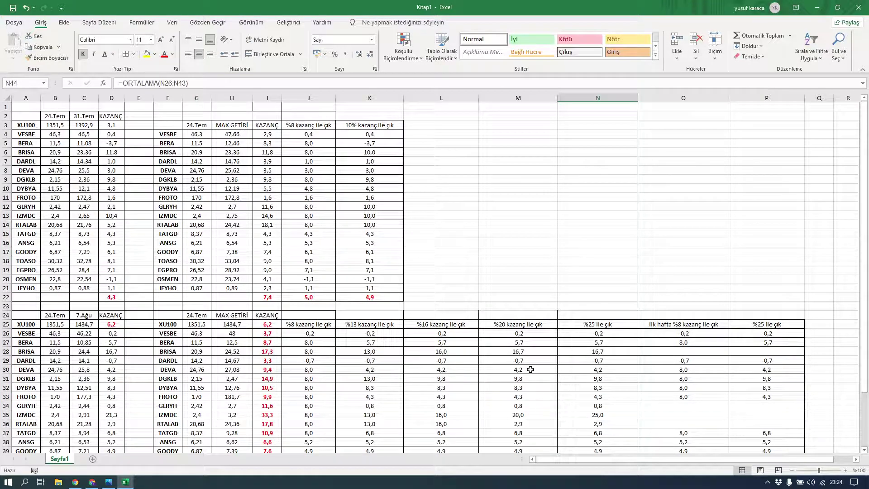
click(309, 298)
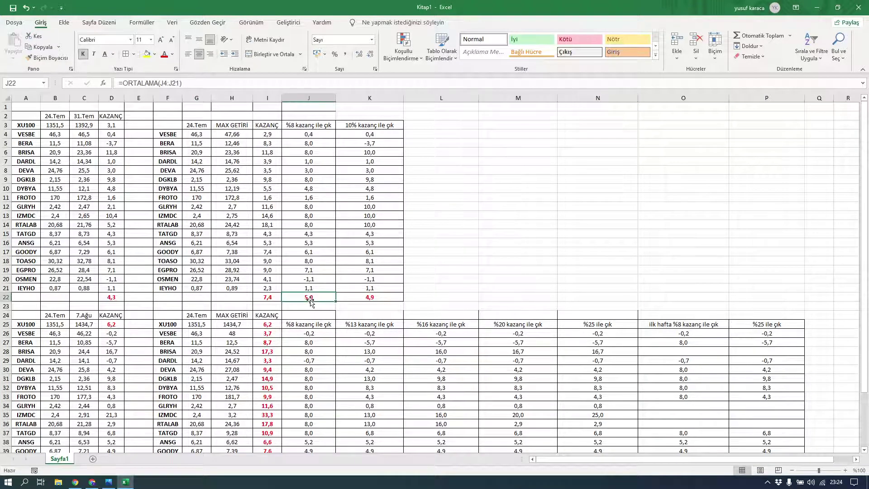
click(114, 298)
click(309, 295)
click(120, 298)
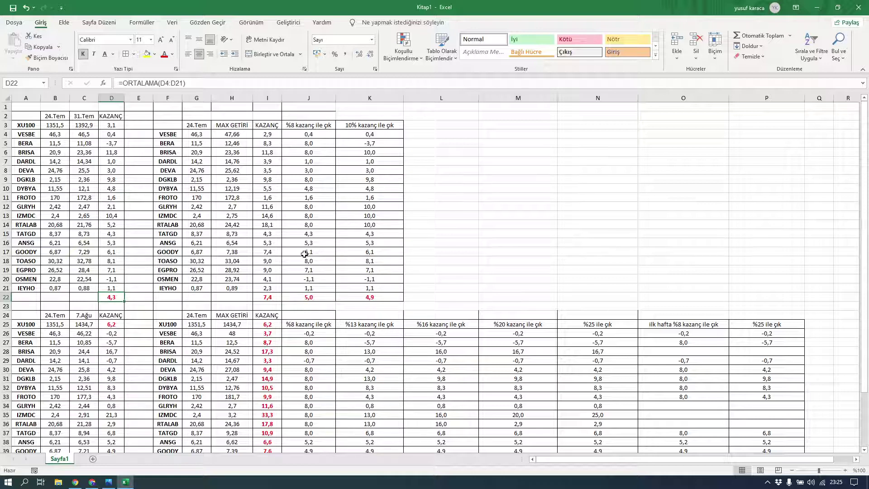
click(306, 297)
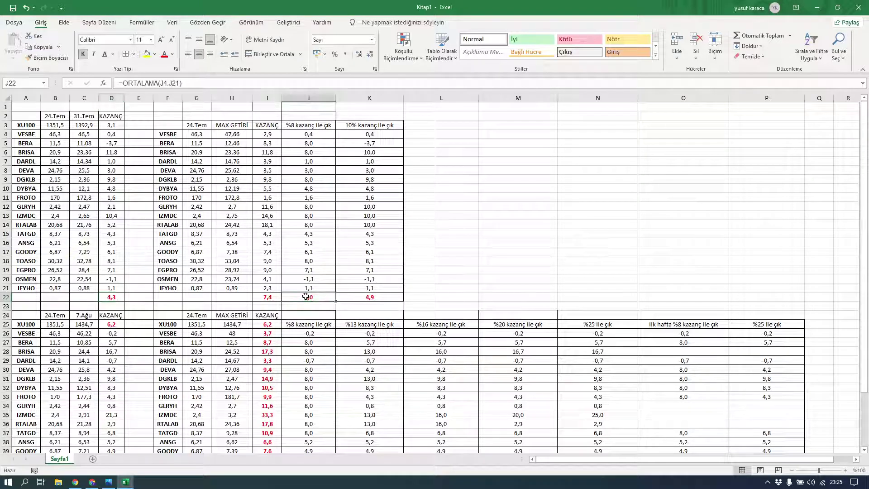
- Compare the stocks' one-week average gain in D22 with their two-week average gain in D44
scroll(286, 296, down, 2)
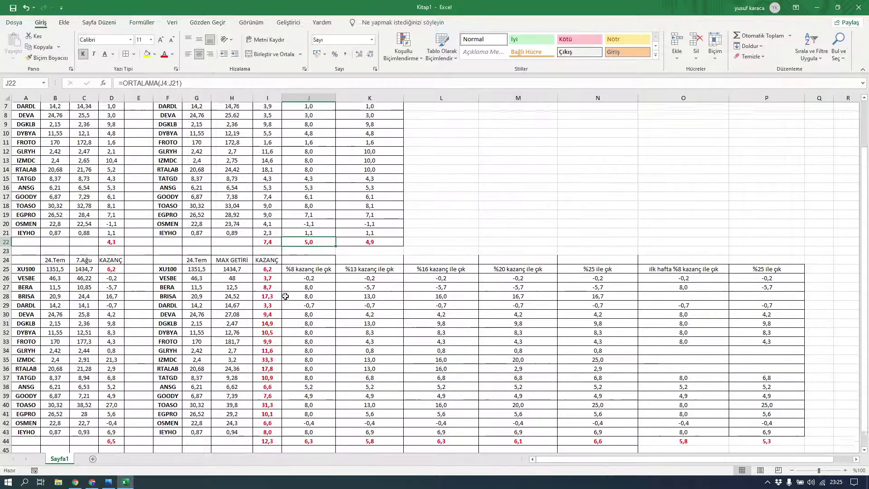
scroll(286, 296, down, 1)
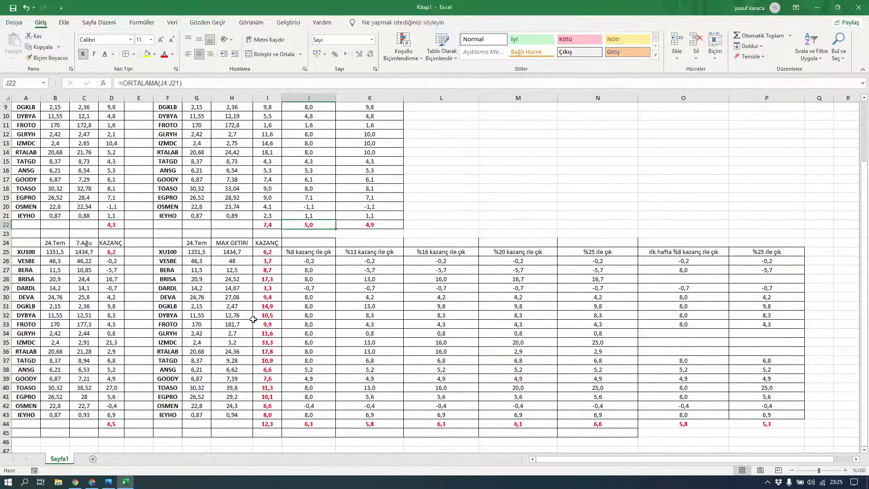
scroll(272, 319, up, 3)
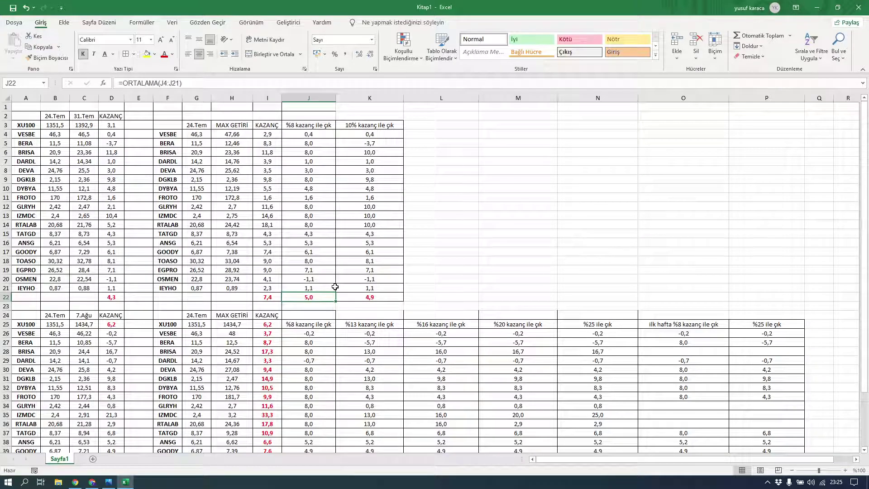
scroll(335, 287, down, 3)
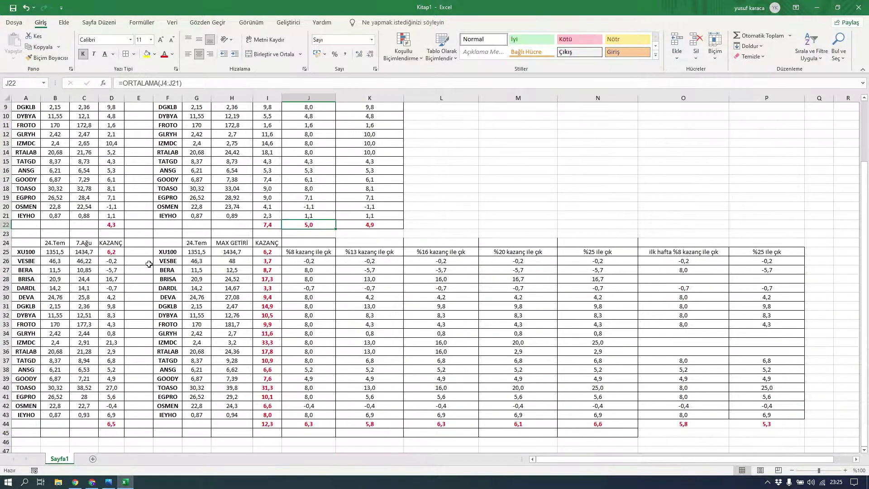
click(116, 225)
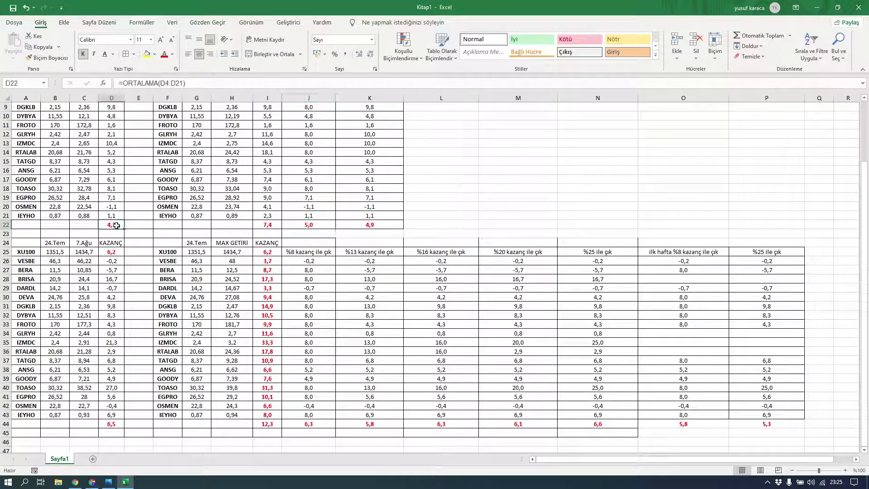
click(111, 424)
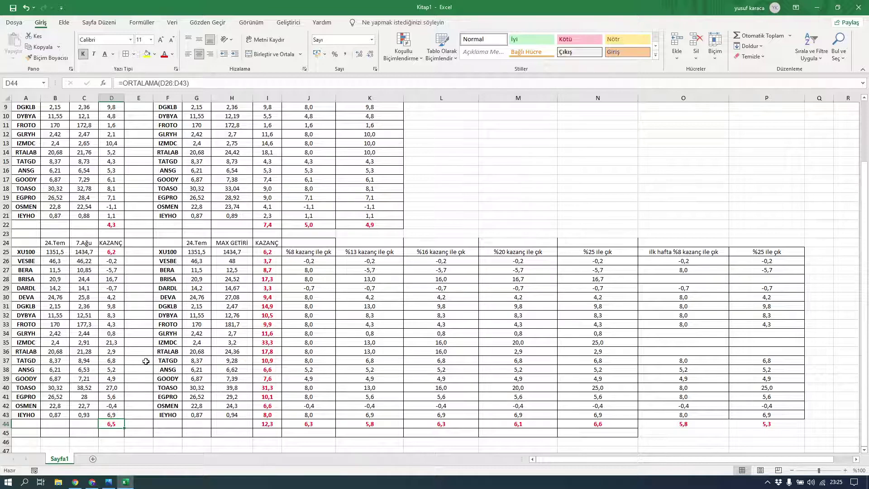
- Compare XU100's two-week gain in D25 with the holding average in D44 and the 25% exit average in N44
scroll(146, 358, up, 3)
scroll(229, 281, down, 3)
click(115, 253)
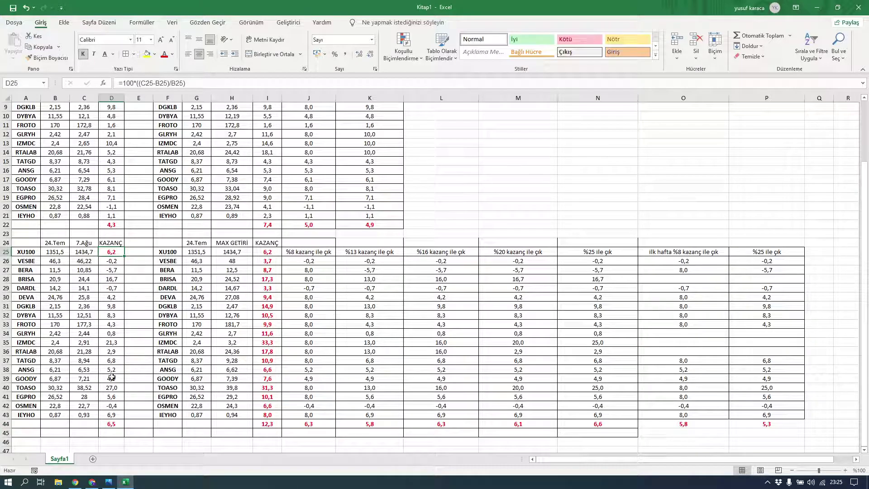
click(109, 424)
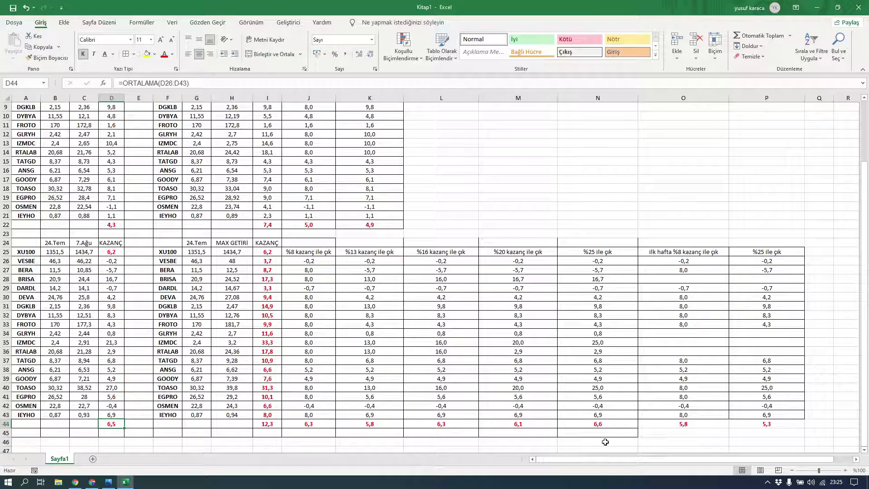
click(597, 424)
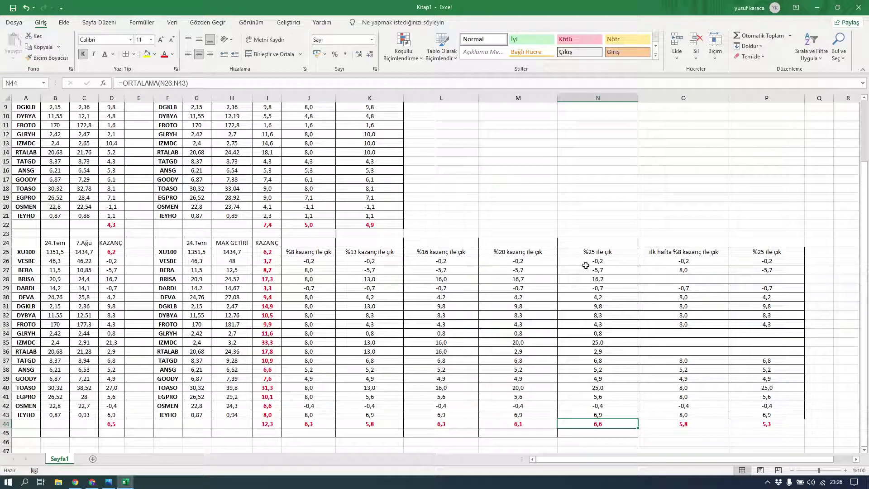
- Examine the blank stock cells in the "ilk hafta %8 kazanç ile çık" column and its average in O44
click(681, 280)
click(682, 337)
click(681, 343)
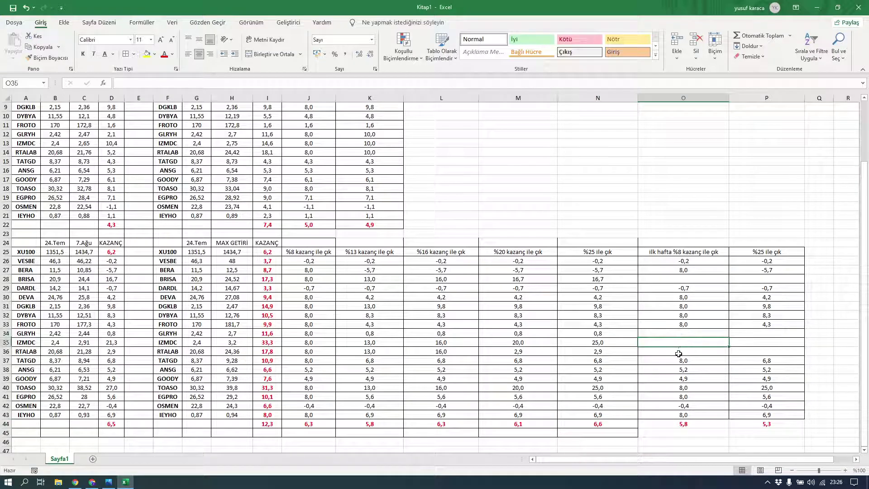
click(680, 352)
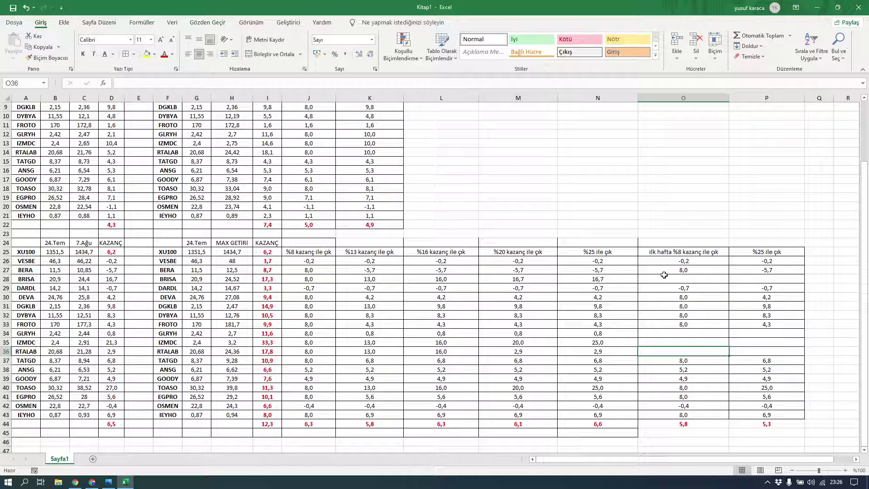
click(683, 422)
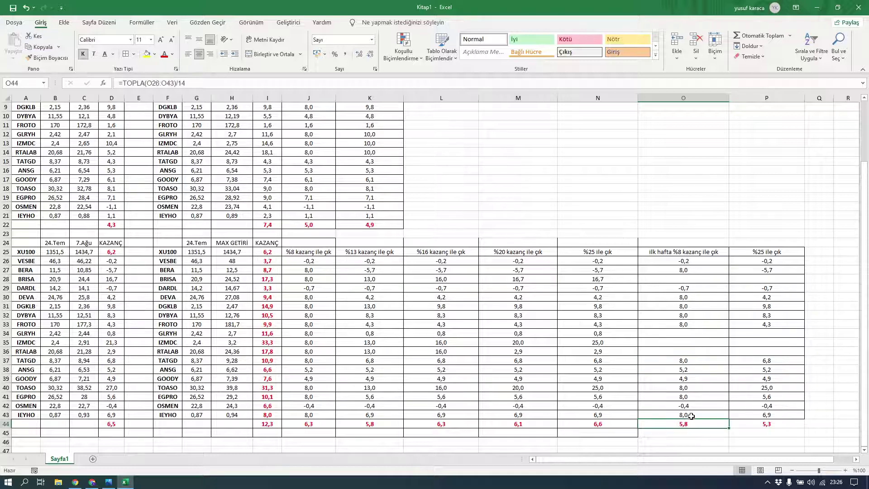
- Examine the "%25 ile çık" values in column P, including the blank BRISA cell, against the first-week table
click(775, 251)
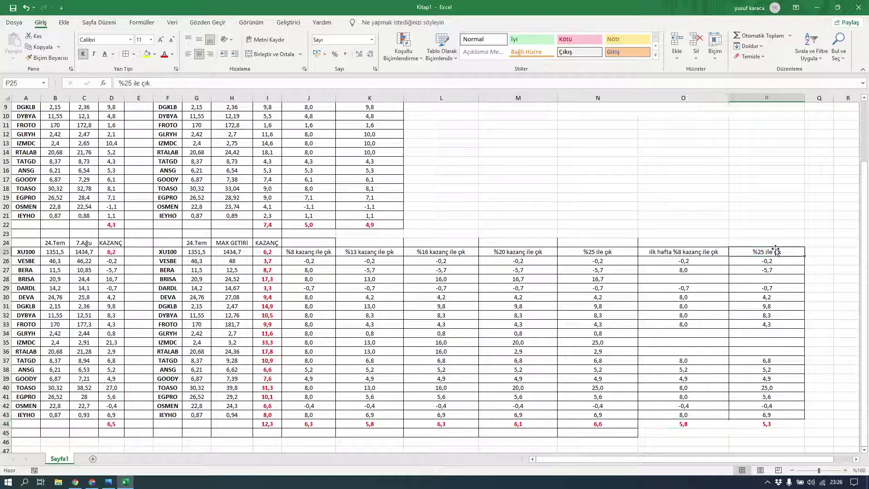
click(767, 289)
click(766, 272)
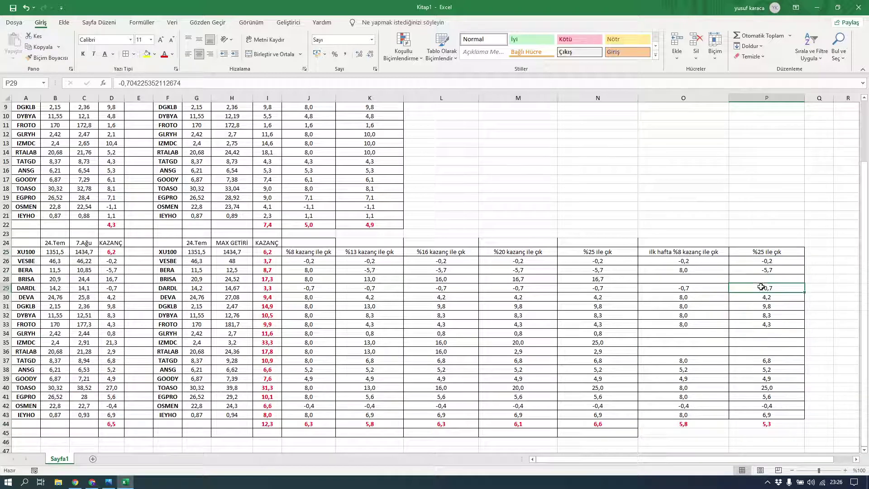
click(762, 288)
click(762, 297)
click(759, 280)
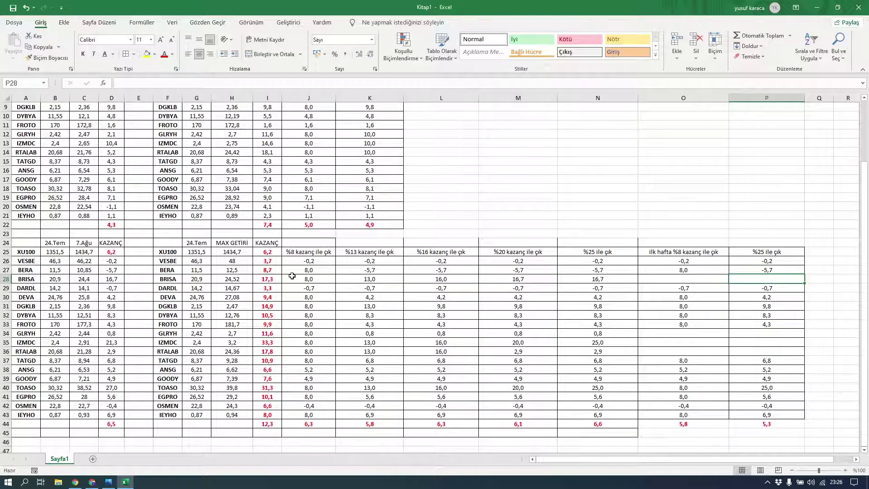
scroll(743, 287, up, 3)
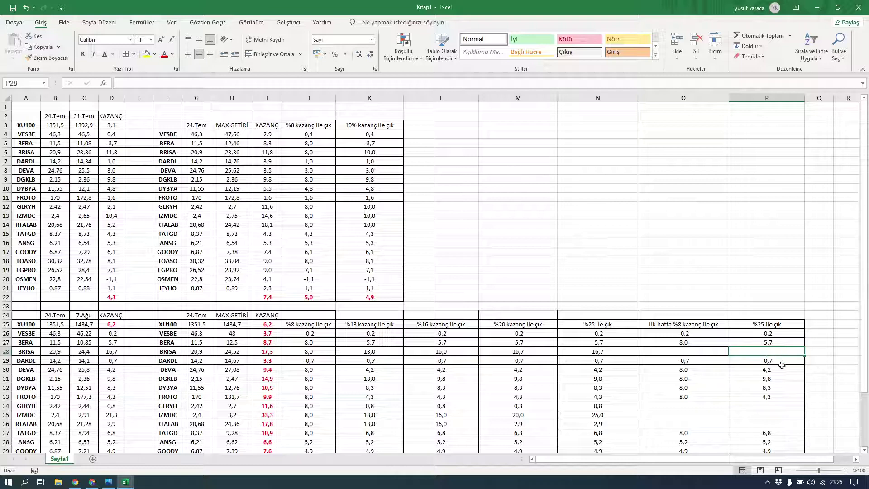
scroll(782, 365, down, 3)
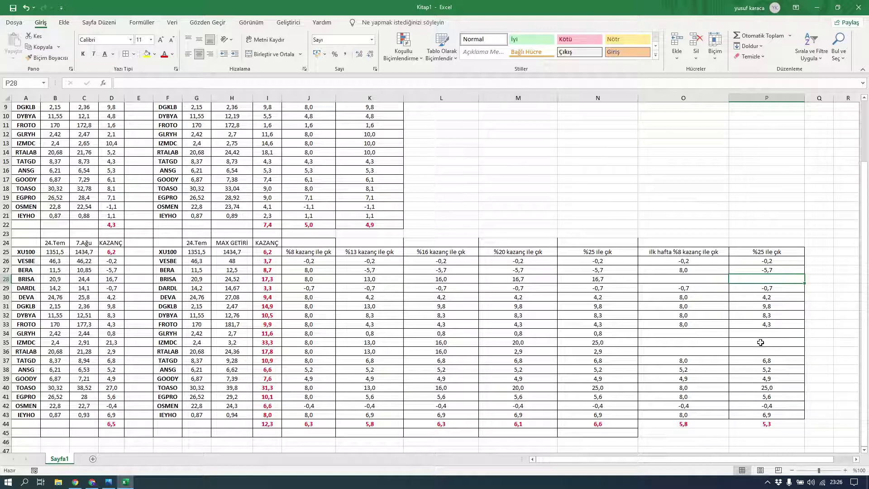
- Check TOASO's value in P40 and the column average in P44 for the second "%25 ile çık" strategy
click(776, 387)
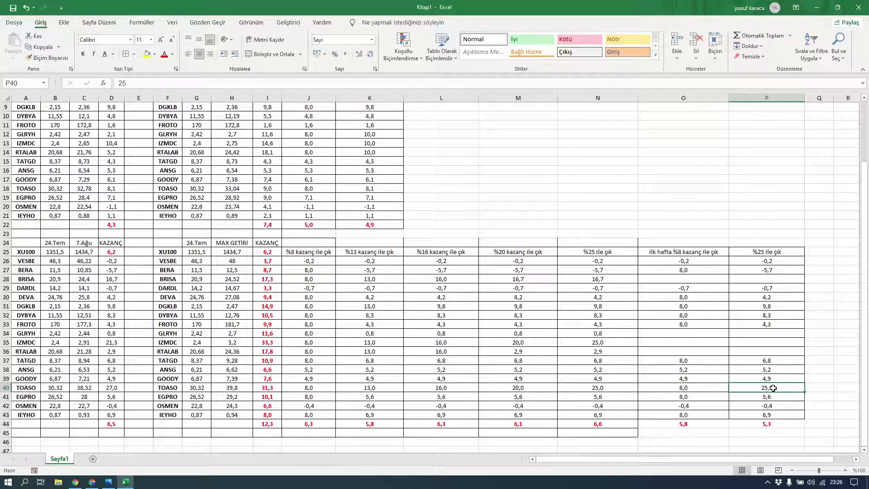
scroll(768, 362, down, 3)
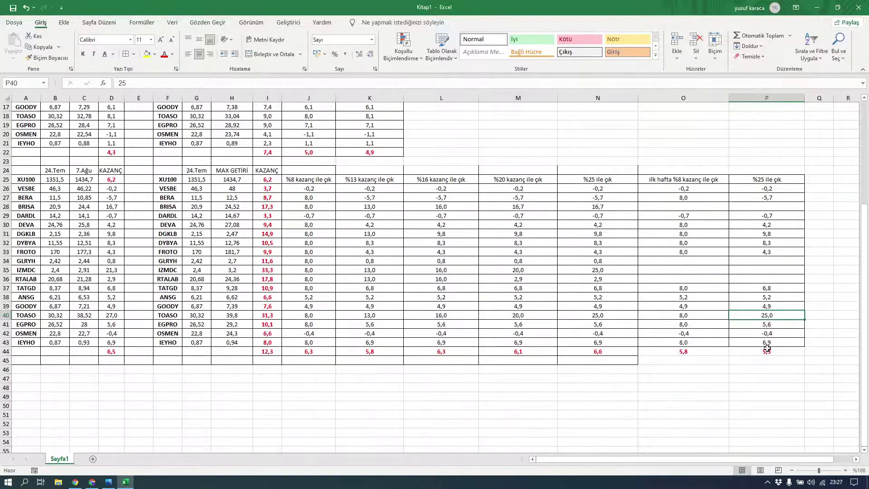
click(768, 351)
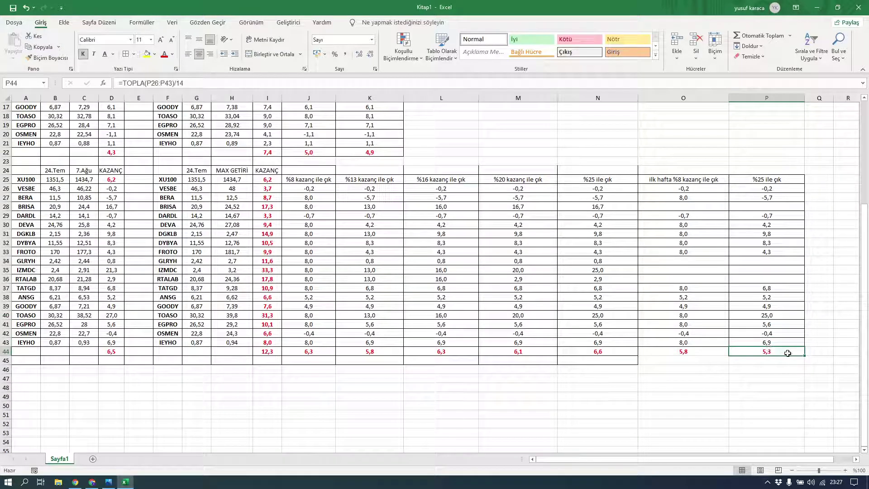
scroll(699, 253, up, 5)
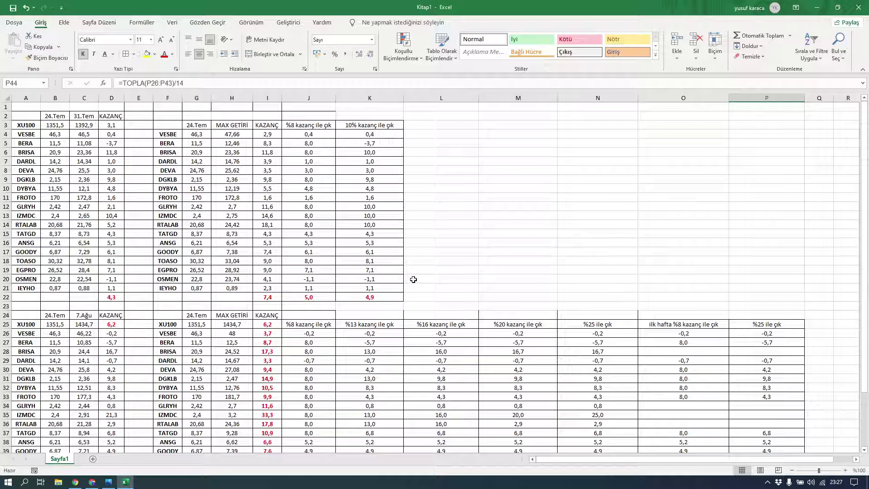
scroll(413, 280, down, 3)
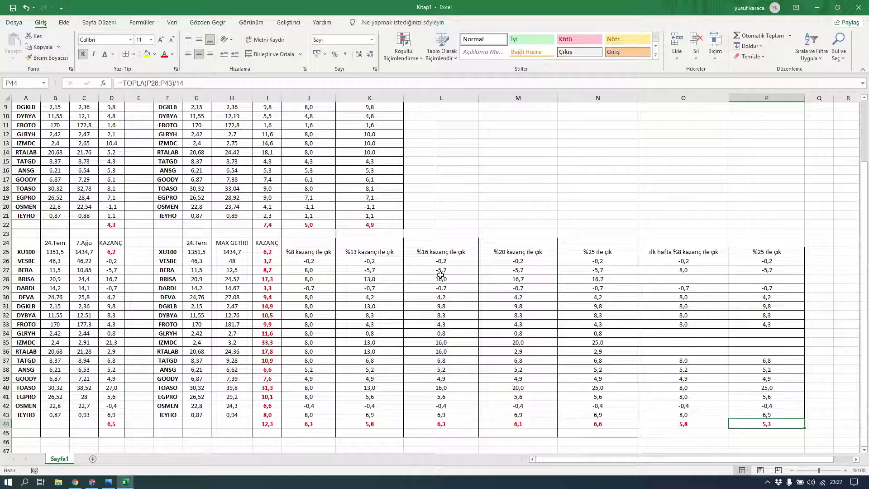
- Compare the "ilk hafta %8 kazanç ile çık" average in O44 with the adjacent "%25 ile çık" average in P44
click(685, 424)
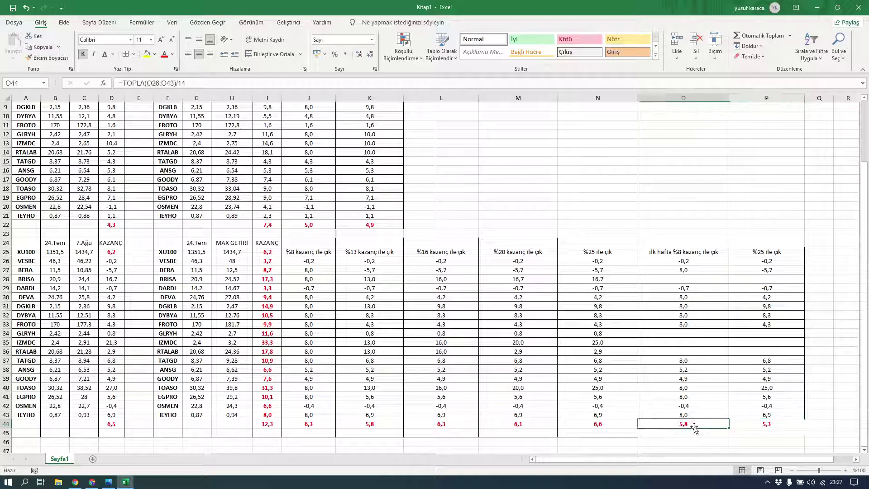
click(770, 424)
scroll(627, 365, down, 3)
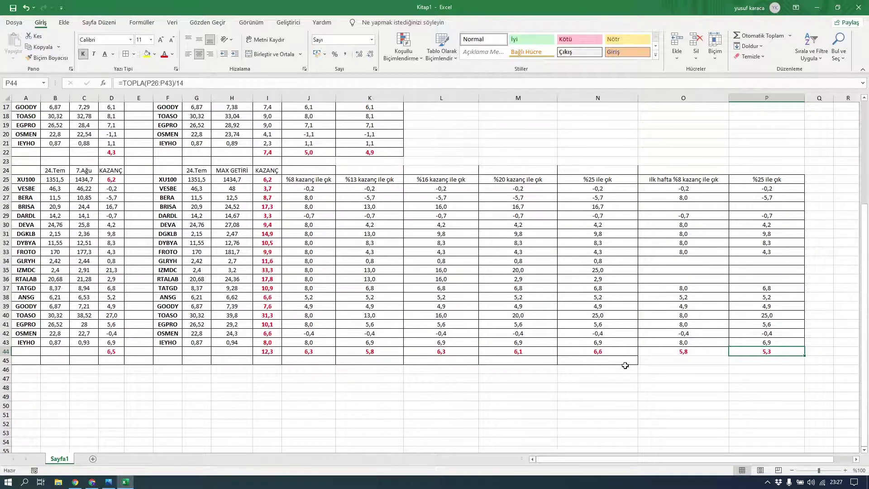
scroll(625, 366, up, 3)
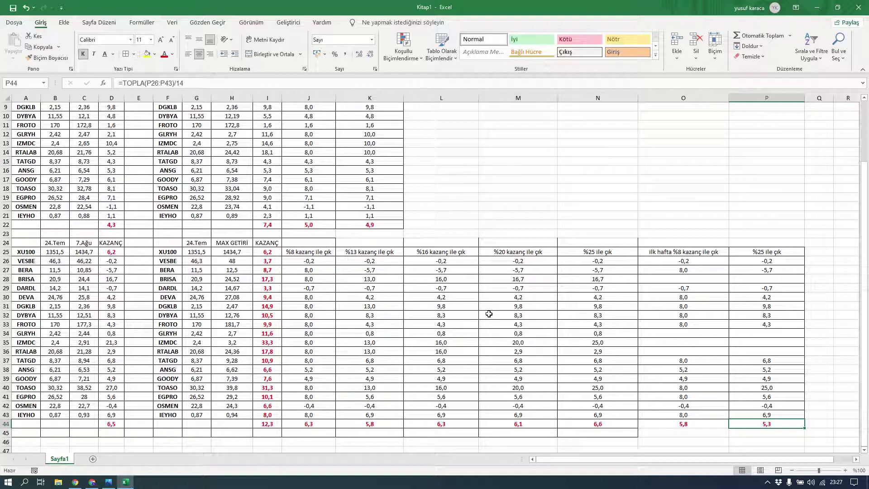
scroll(168, 321, down, 3)
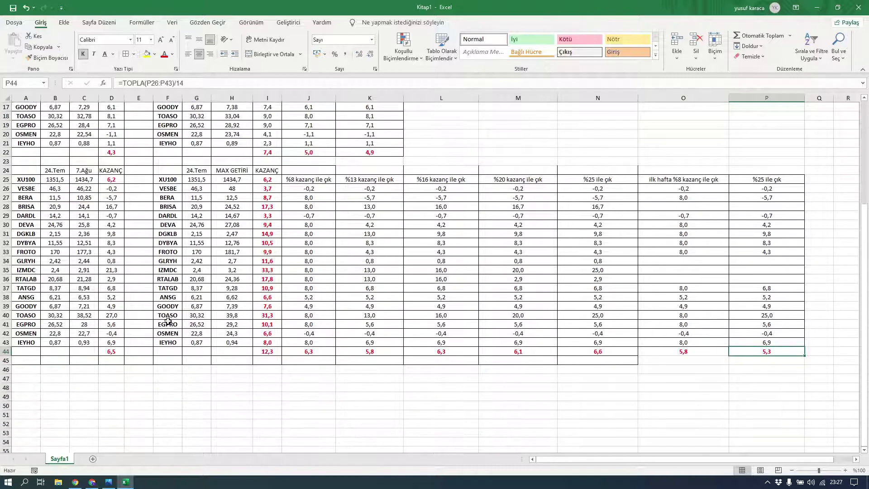
- Compare the two-week holding average in D44 with XU100's two-week gain in D25
click(109, 355)
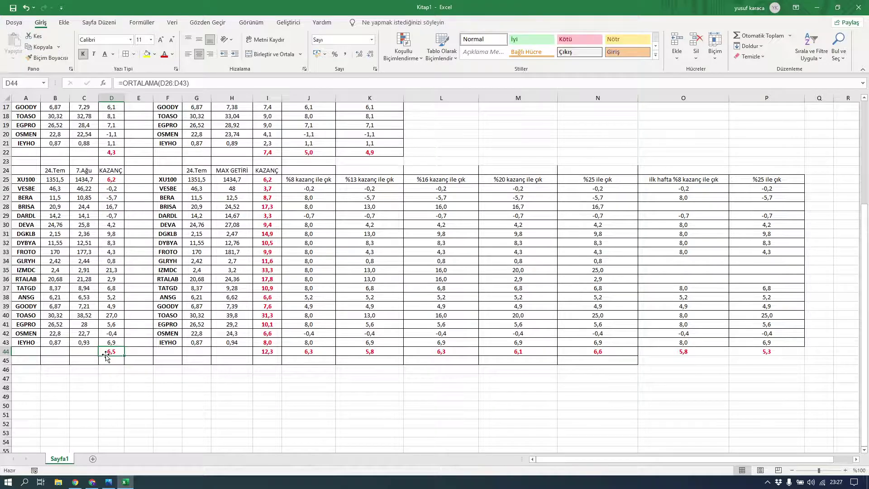
scroll(167, 364, up, 5)
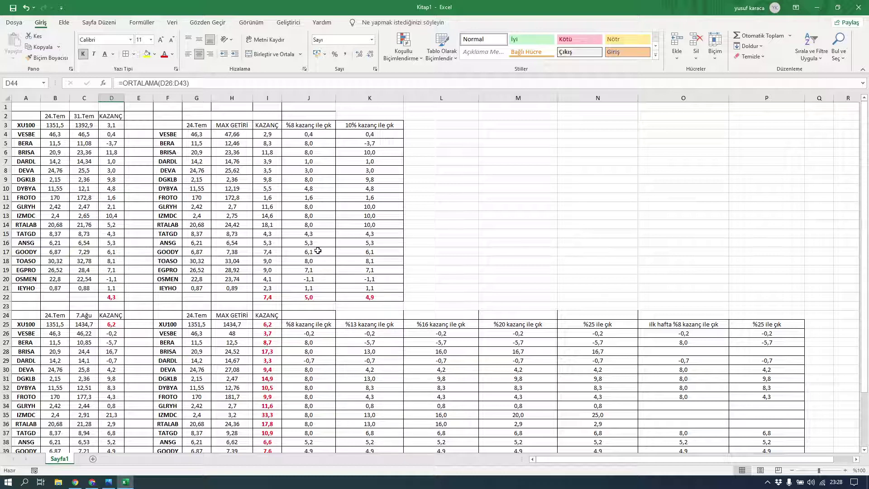
click(109, 324)
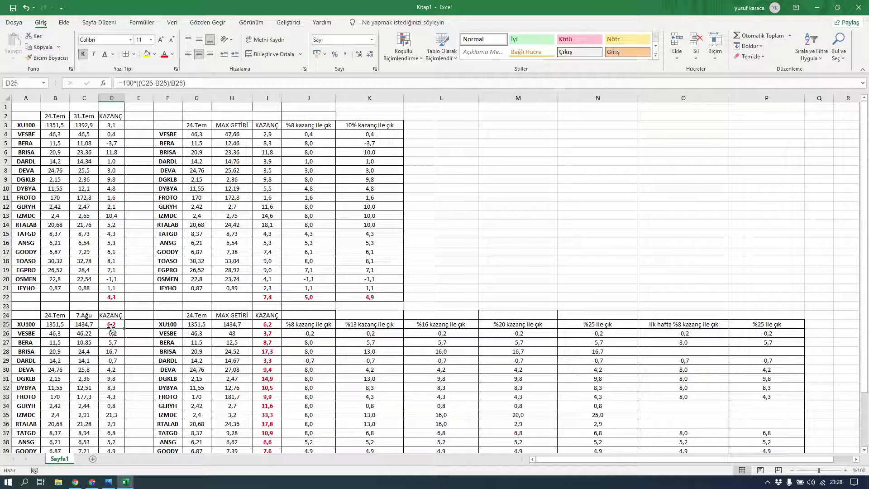
scroll(150, 323, down, 3)
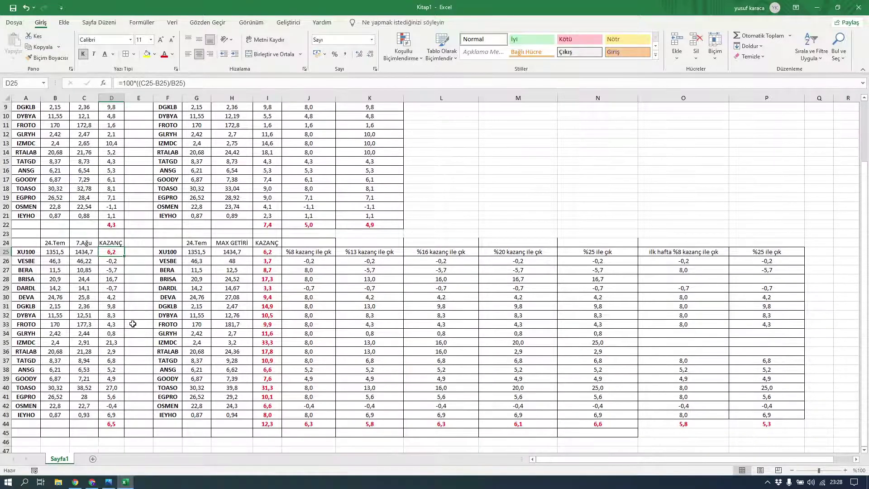
click(108, 424)
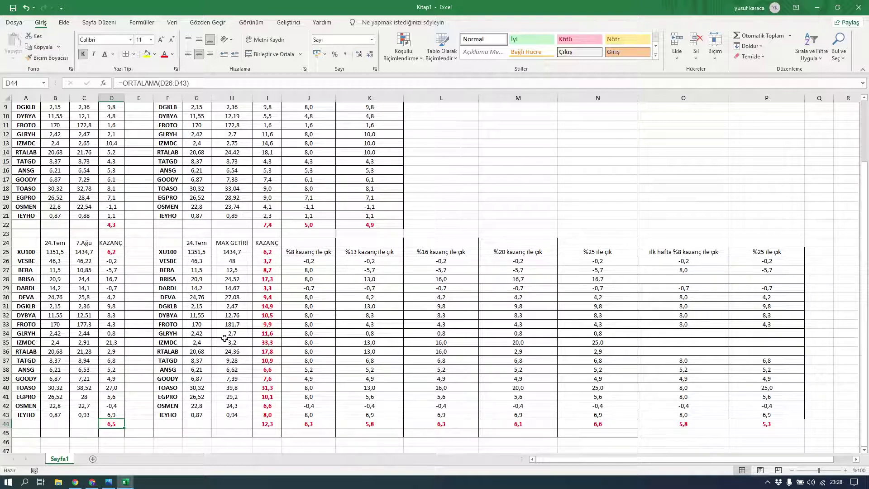
scroll(208, 348, up, 3)
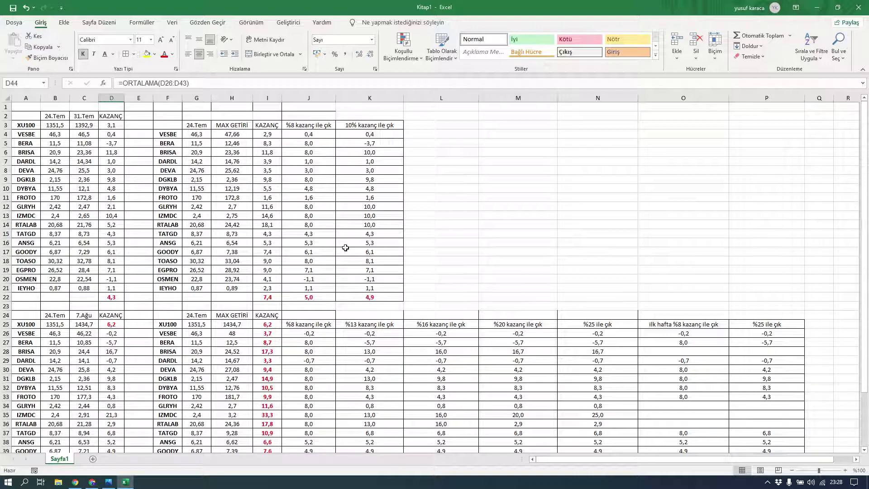
- Compare the one-week holding average in D22 with the 8% exit average in J22 and the maximum-gain average in I22
click(111, 296)
text(=ORTALAMA(D4:D21))
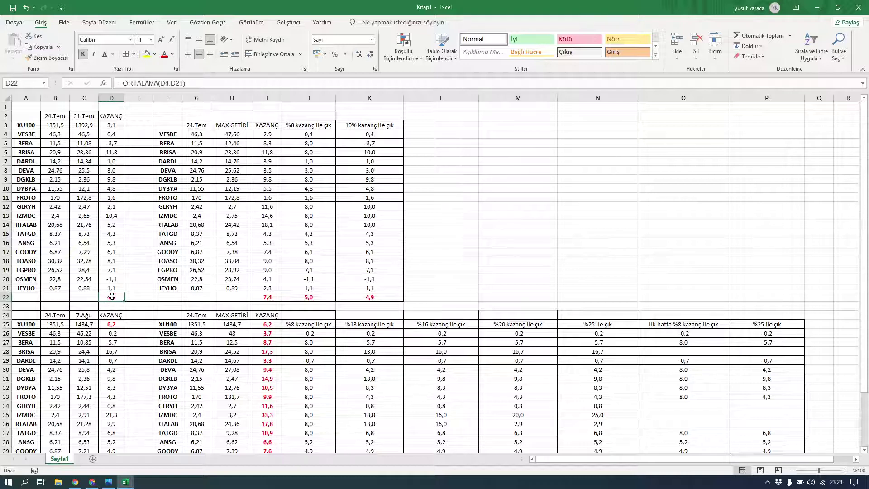
click(319, 300)
click(261, 298)
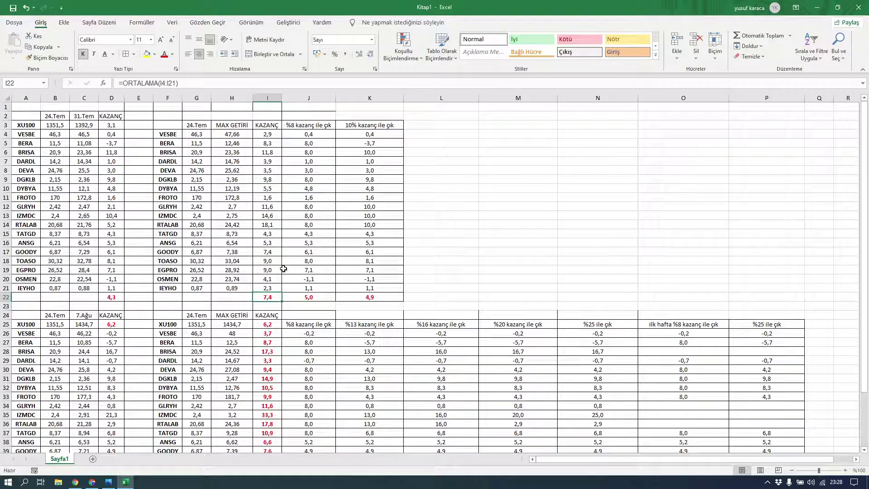
- Examine the one-week "%8 kazanç ile çık" values of VESBE, BRISA and BERA in column J
click(318, 125)
click(320, 134)
click(324, 152)
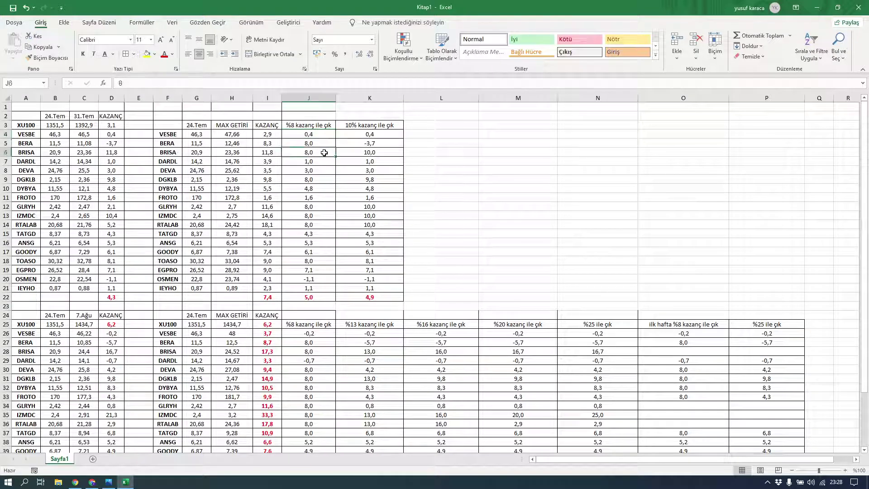
click(324, 144)
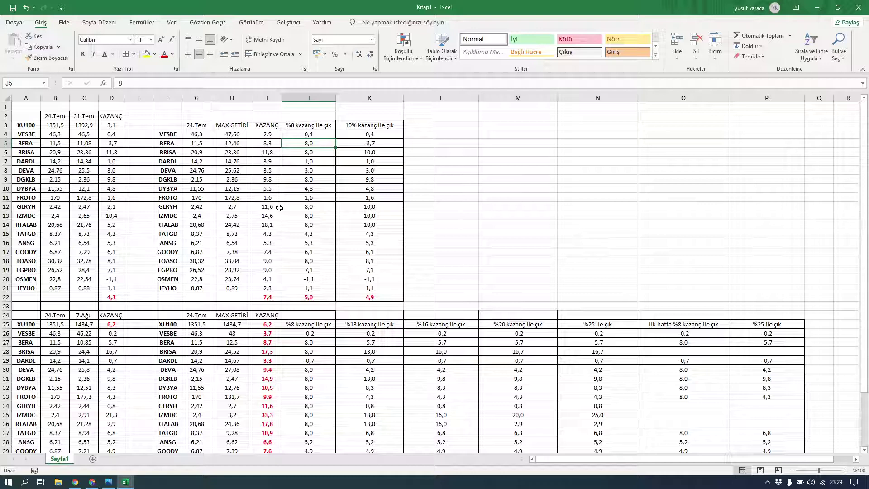
- Compare the one-week holding average in D22 with the 8% exit average in J22 and the column's first stock values
click(111, 297)
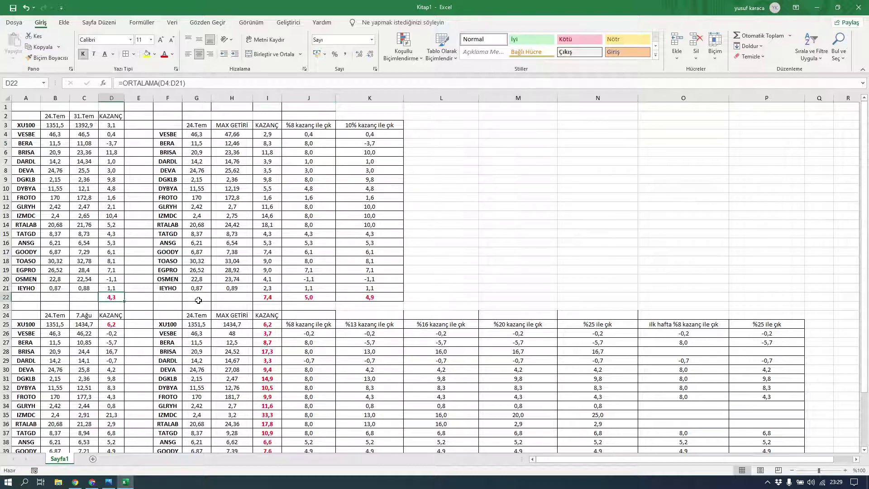
click(299, 299)
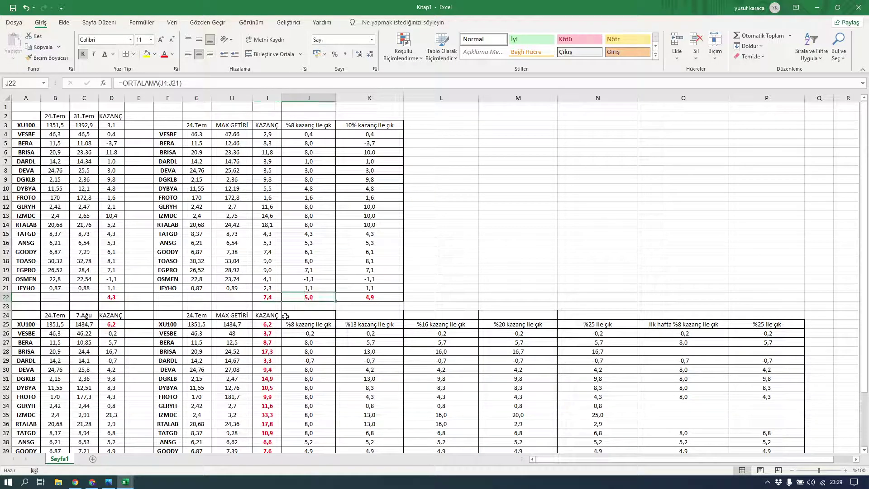
click(302, 124)
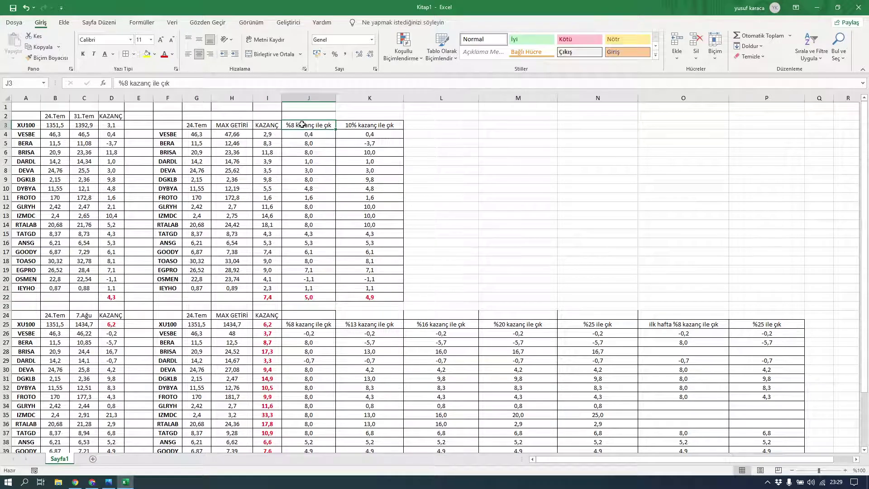
click(311, 134)
click(313, 157)
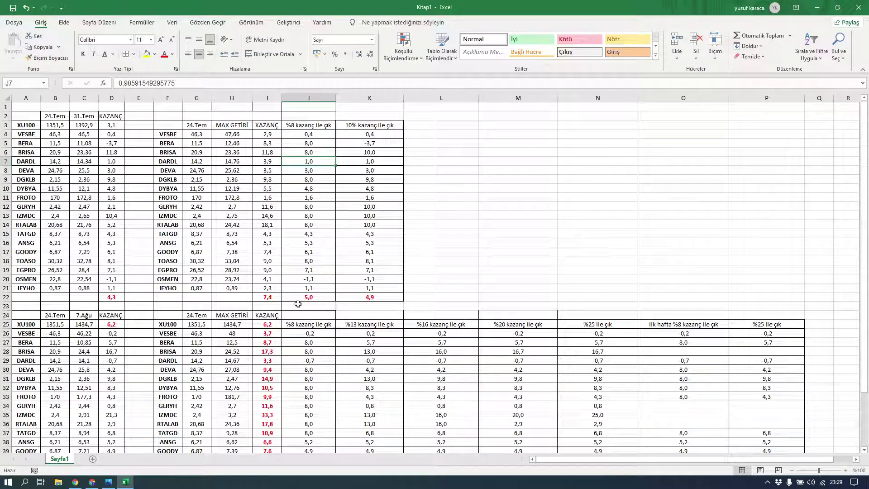
- Check the one-week 8% exit values of OSMEN in J20 and VESBE in J4 against the average in J22
click(320, 281)
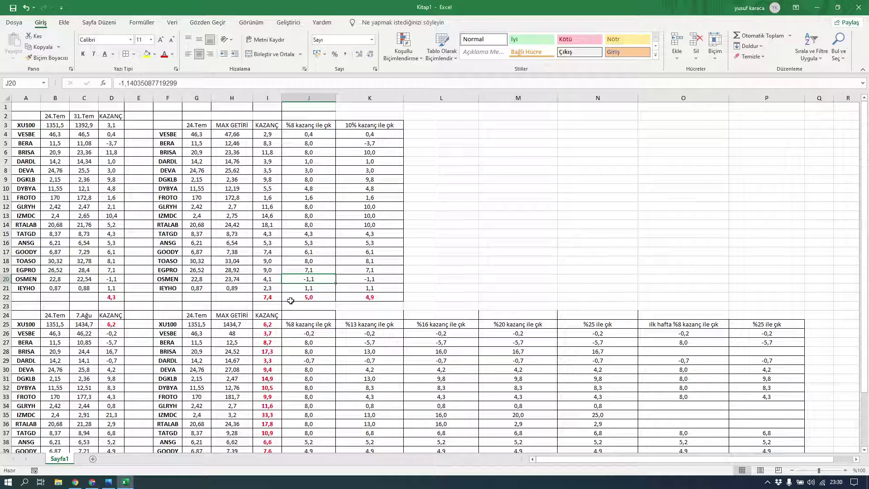
click(314, 298)
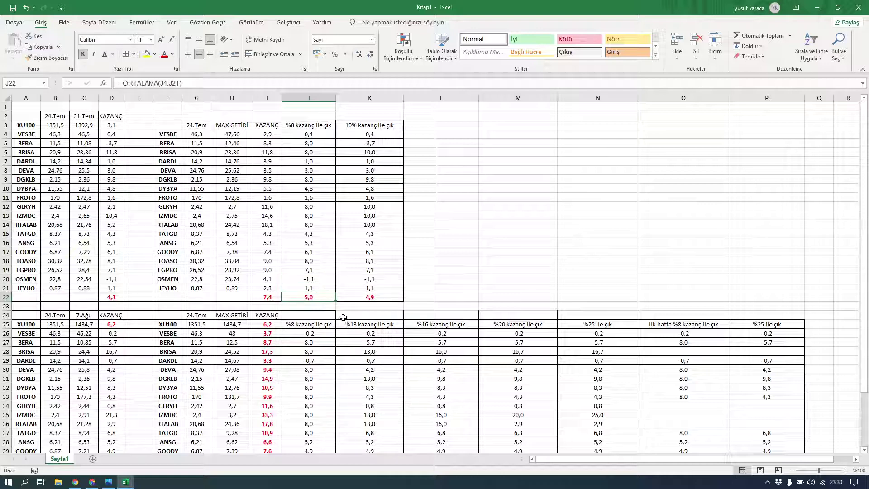
click(315, 135)
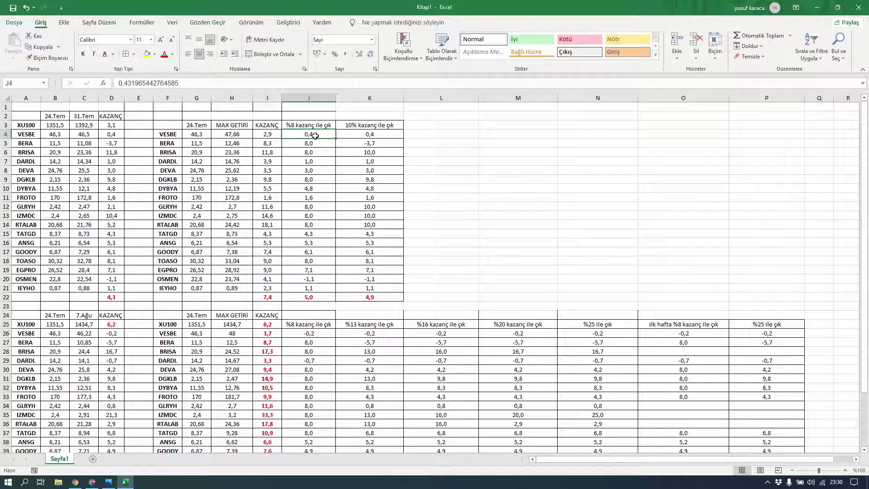
- Highlight the stock names in F4:F21 and review them against the two-week table
drag(167, 135, 169, 290)
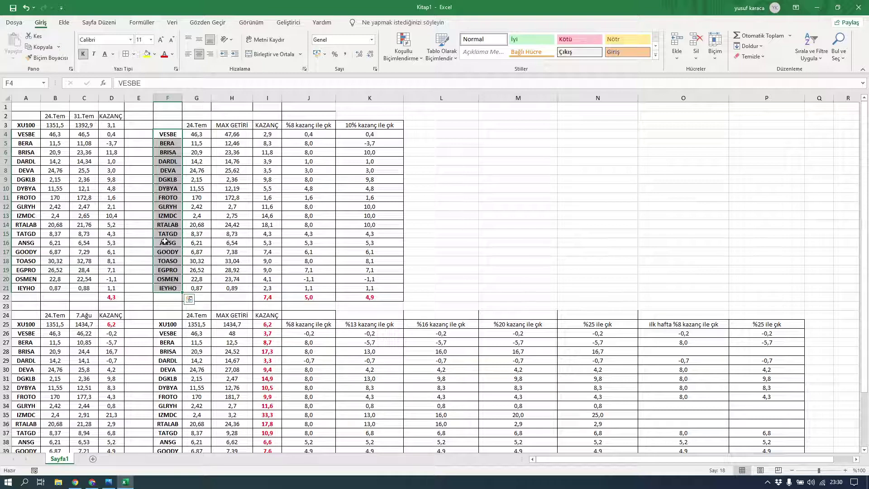
scroll(415, 315, down, 3)
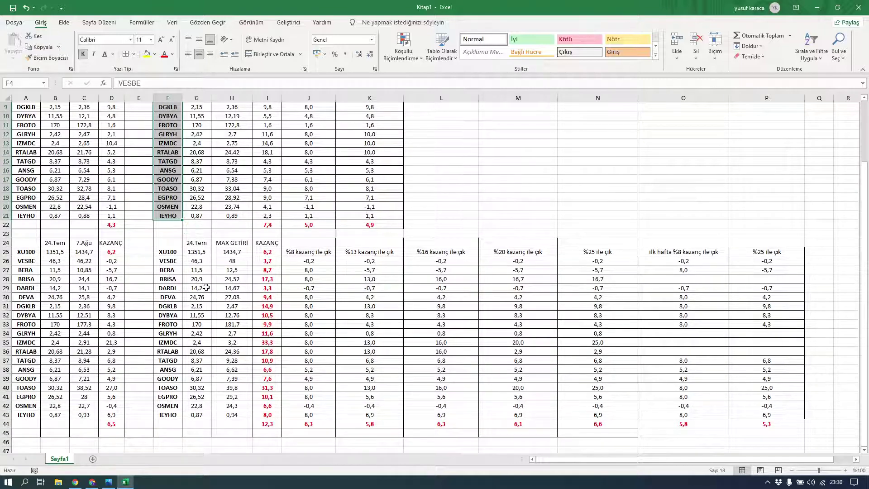
scroll(204, 287, up, 3)
- Compare the stocks' one-week average gain in D22 with XU100's two-week gain in D25
click(106, 297)
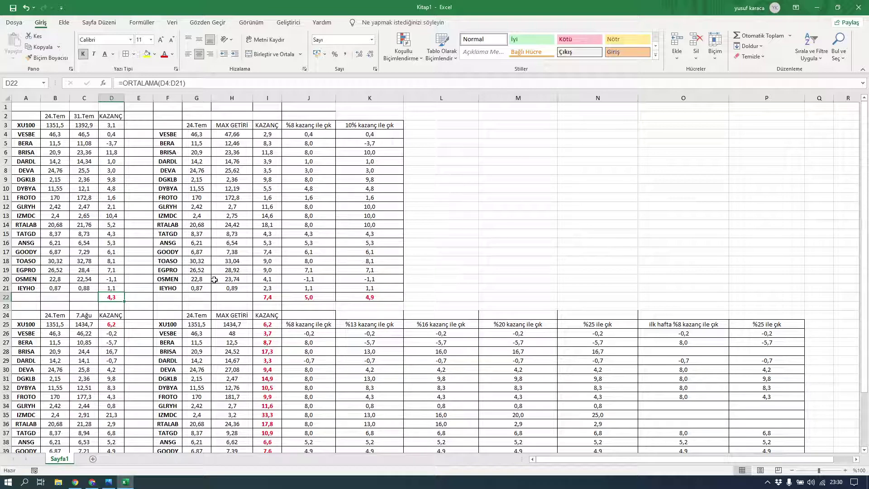
scroll(153, 292, down, 3)
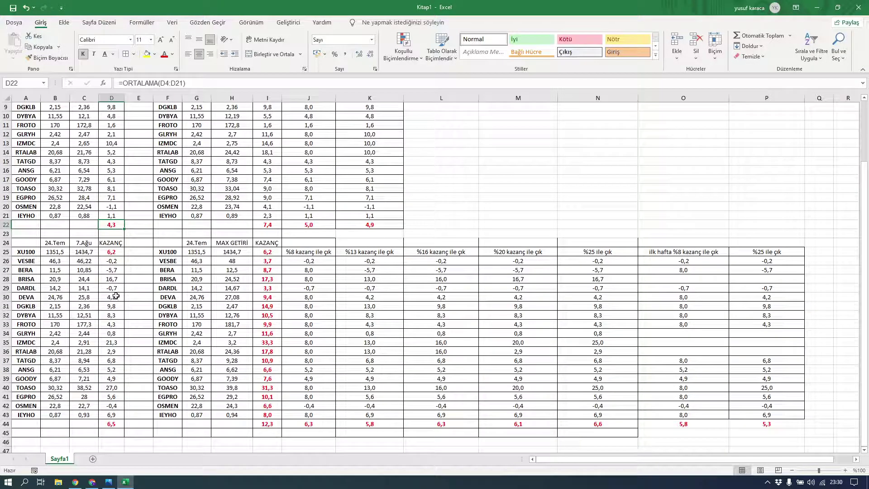
click(106, 251)
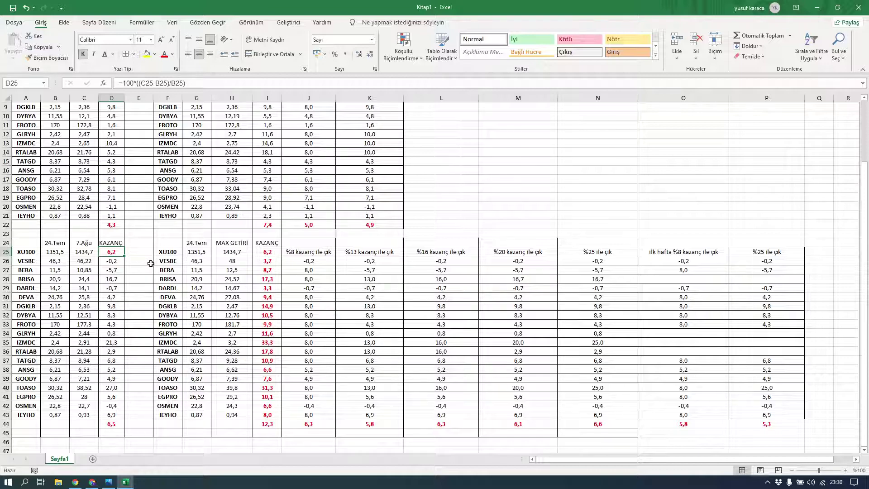
scroll(151, 263, up, 3)
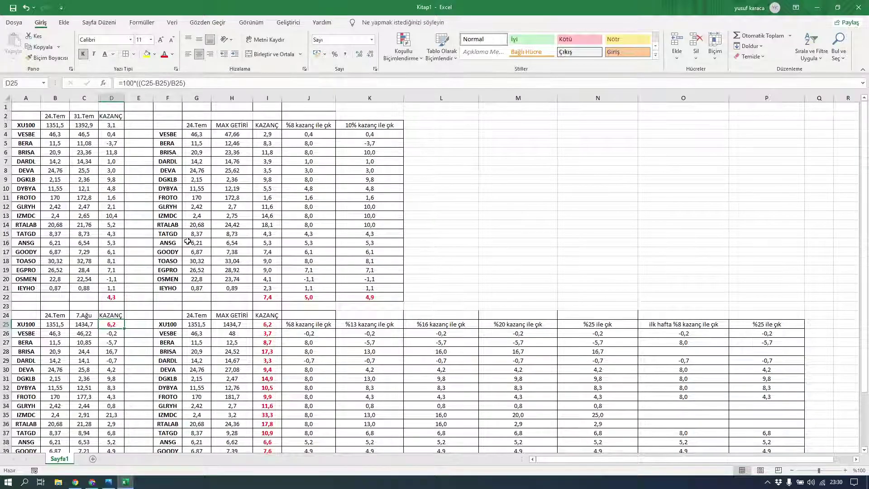